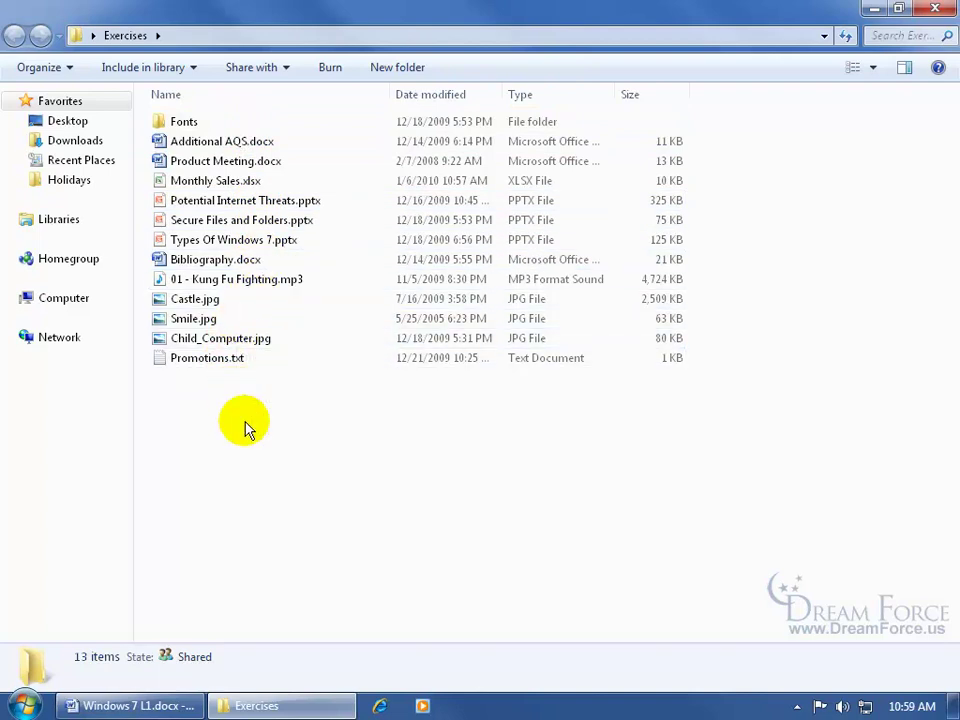
- Preview Smile.jpg (268 x 367, 62.4 KB) in the Details pane and in Photo Viewer
left_click(197, 323)
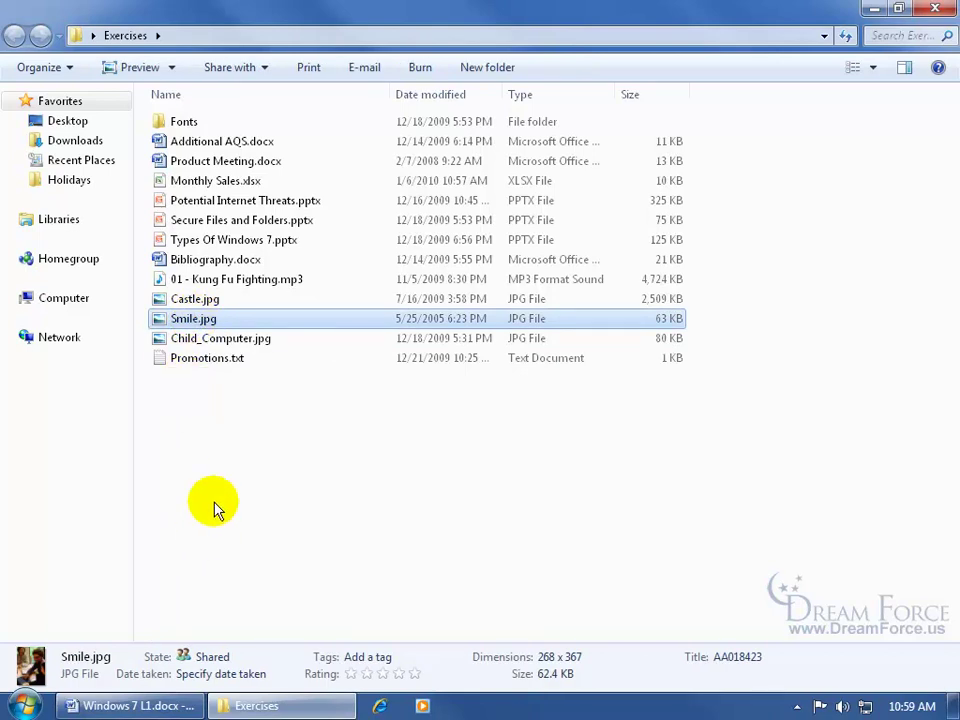
mouse_move(210, 327)
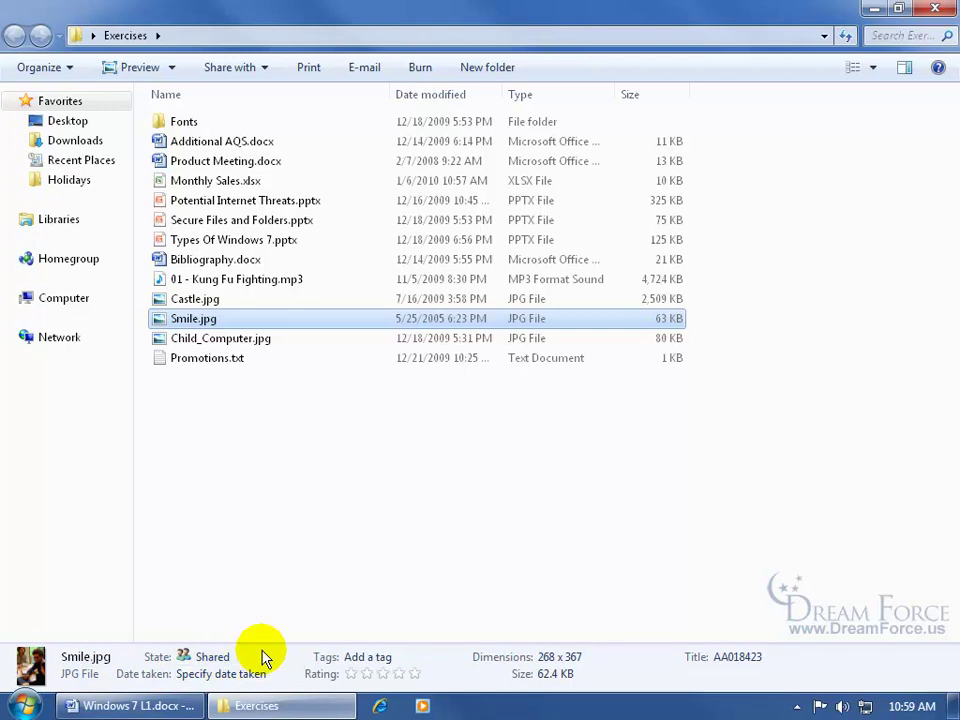
mouse_move(265, 658)
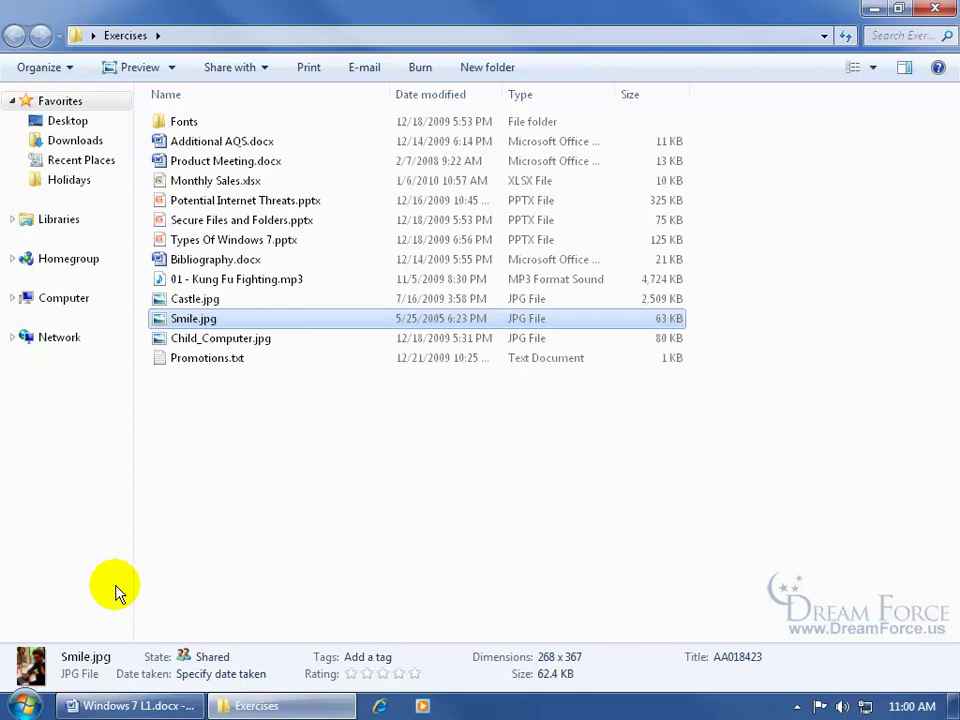
double_click(220, 319)
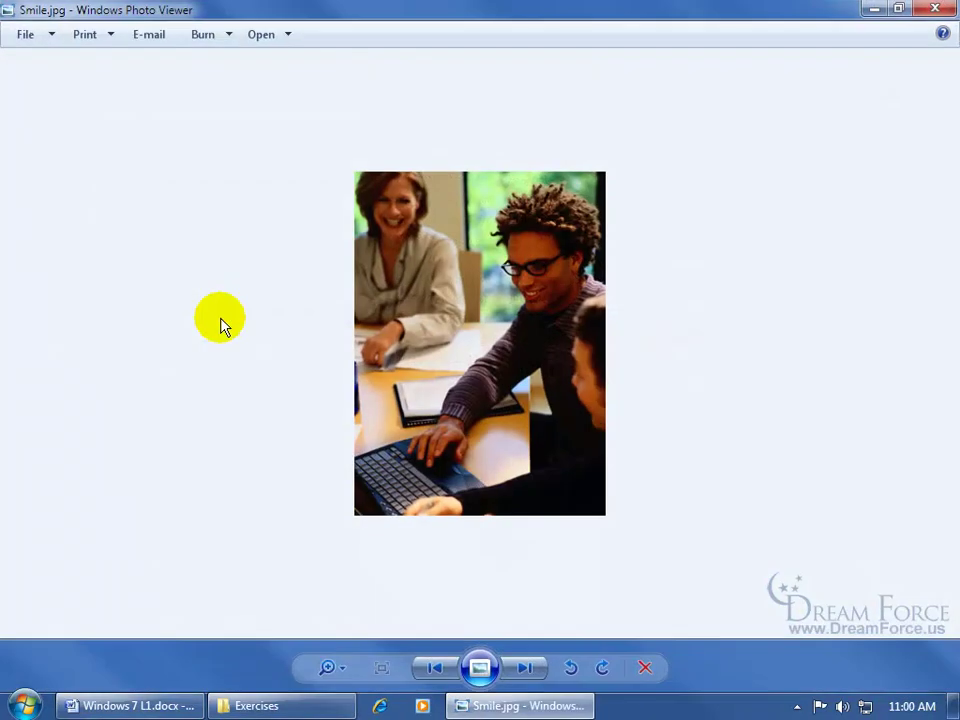
left_click(933, 10)
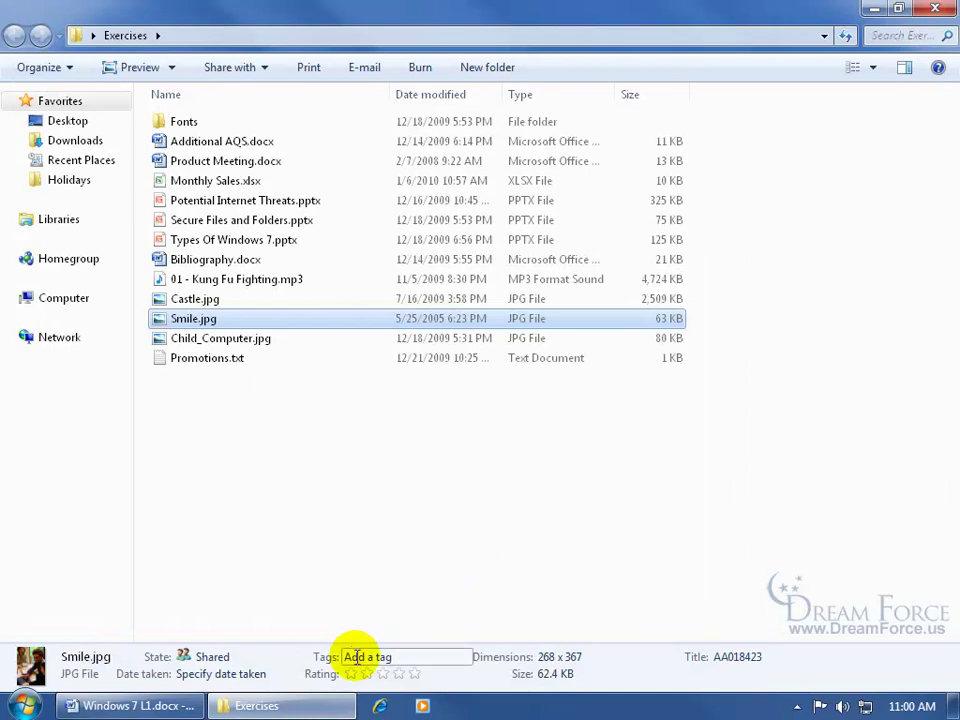
- Add the tag 'three people' to Smile.jpg in the Details pane and save it
left_click(356, 657)
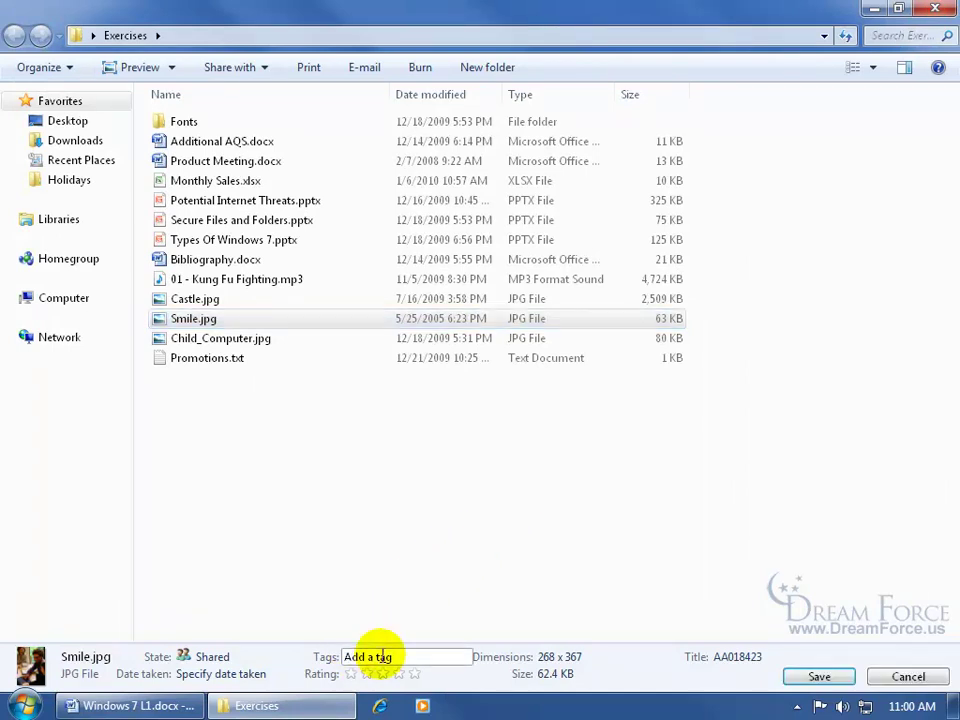
type("three ")
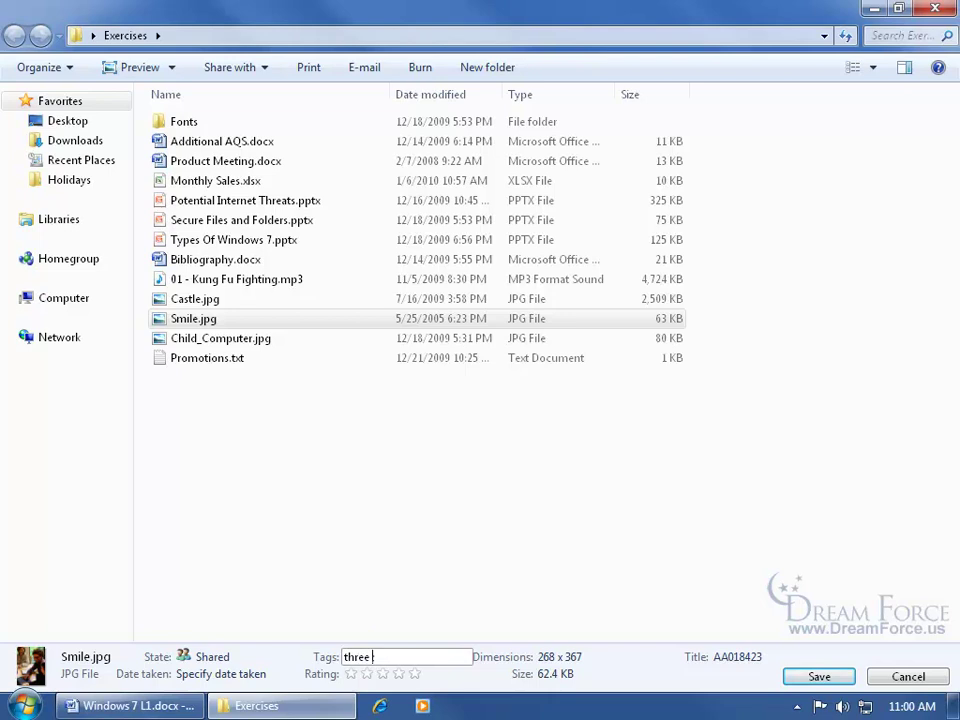
type("people")
left_click(812, 677)
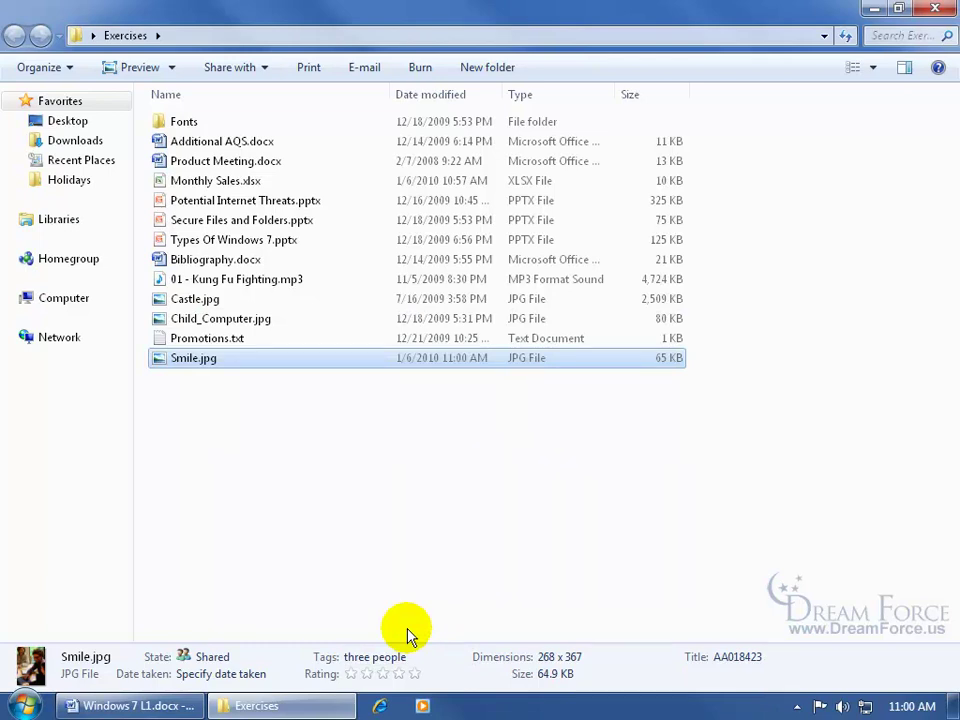
left_click(891, 35)
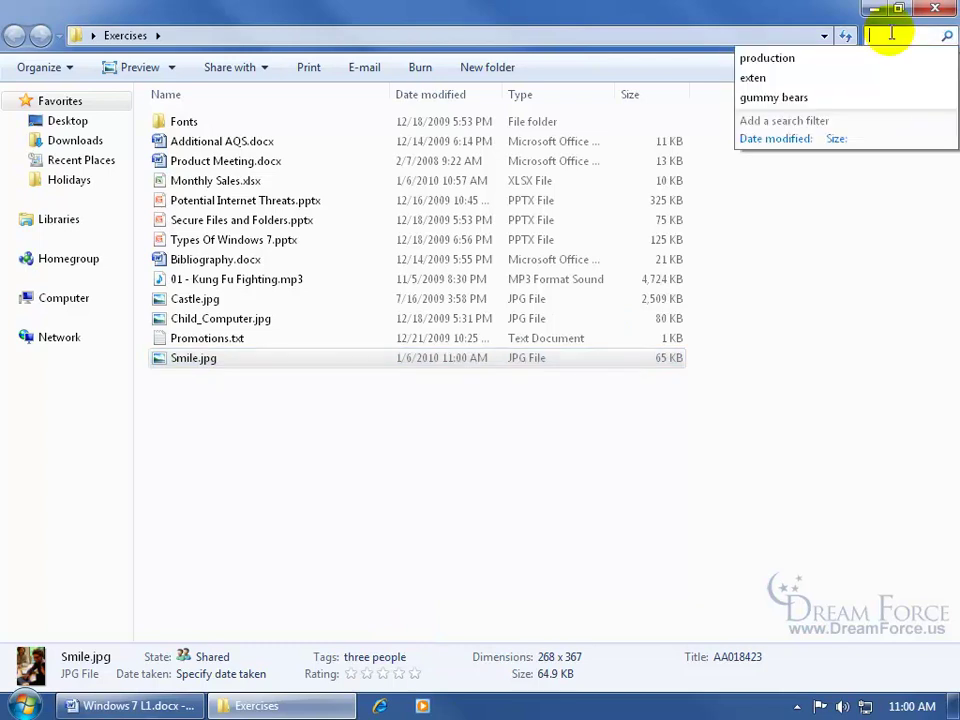
type("three")
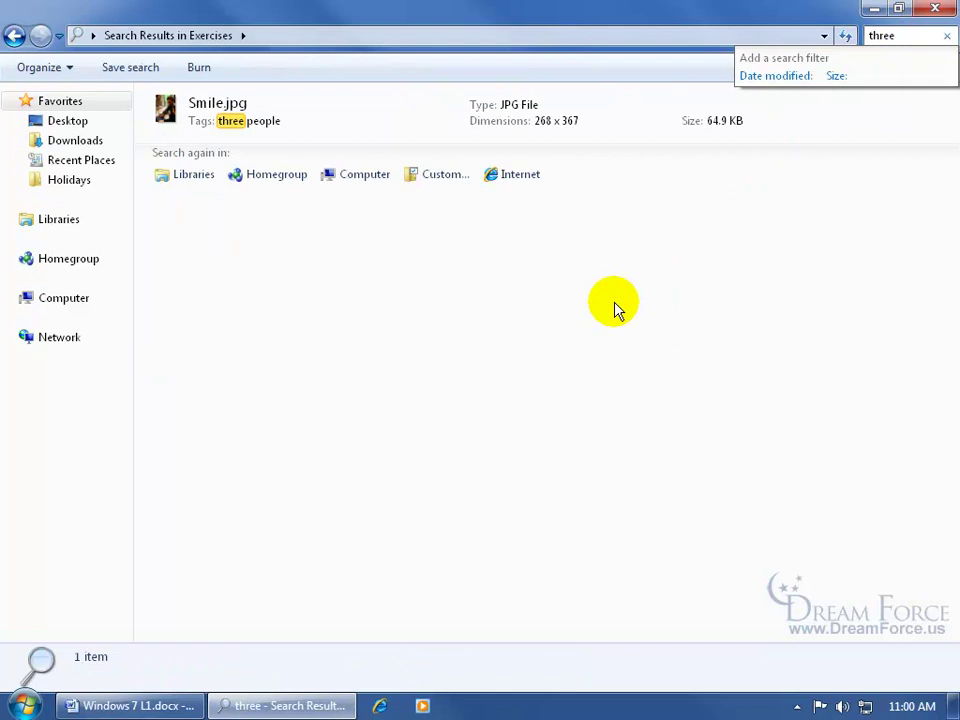
left_click(228, 138)
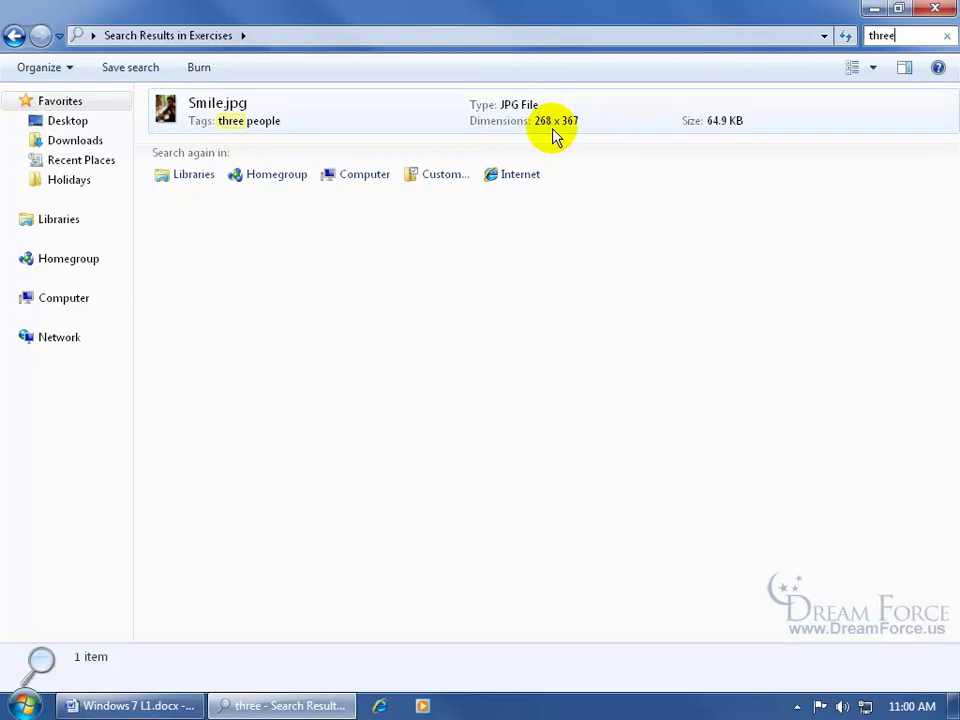
left_click(946, 36)
- Reselect Smile.jpg and set its date taken to December 1, 2009 from the calendar
left_click(620, 495)
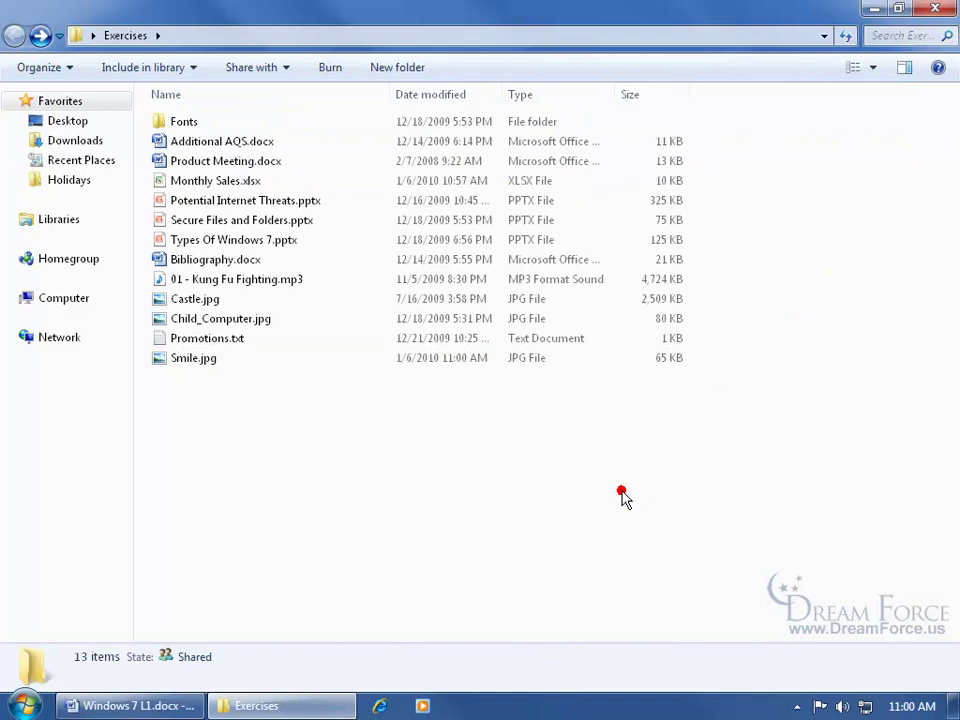
left_click(212, 362)
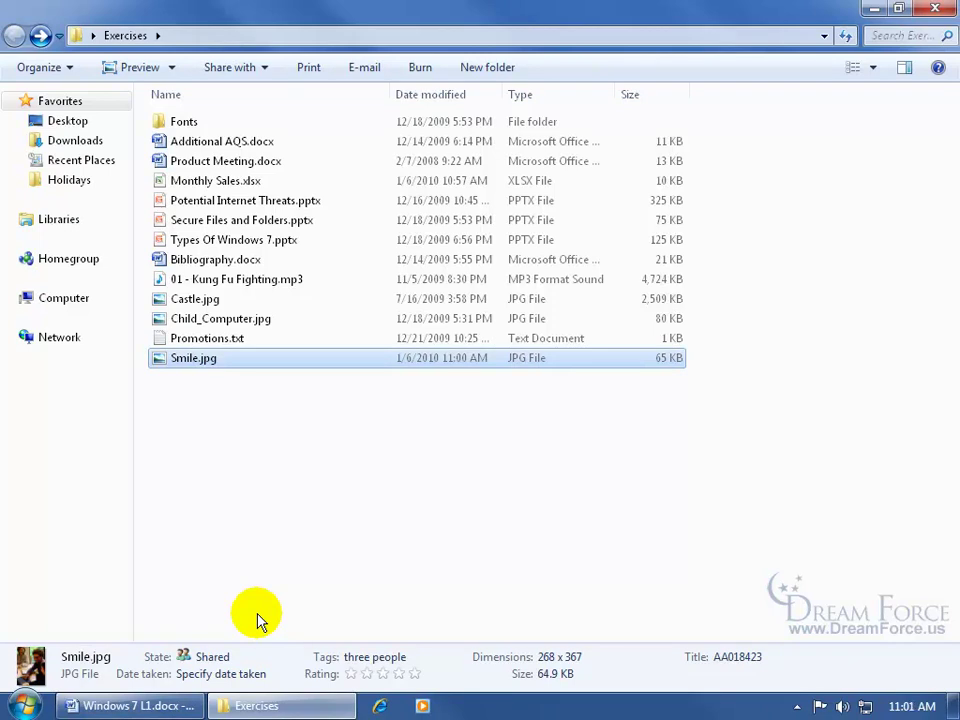
left_click(216, 675)
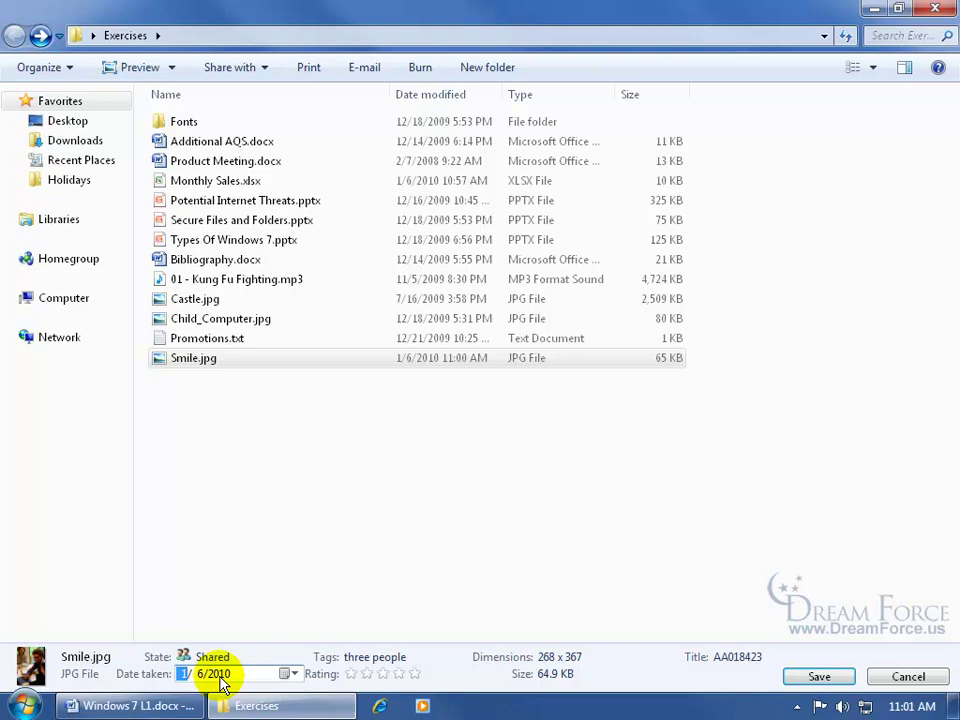
left_click(285, 674)
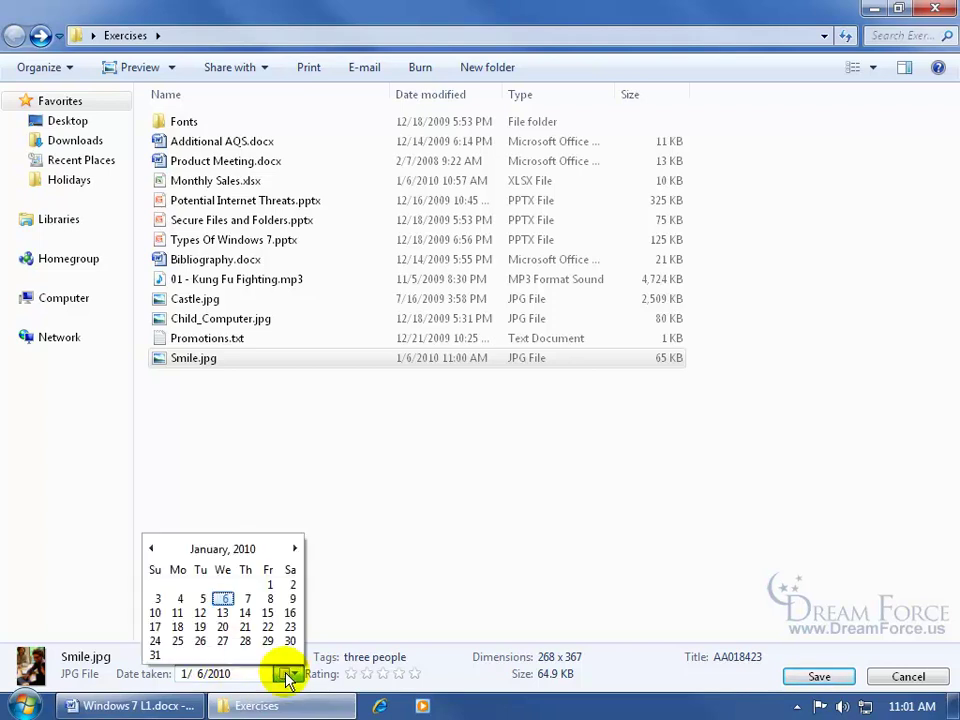
left_click(151, 548)
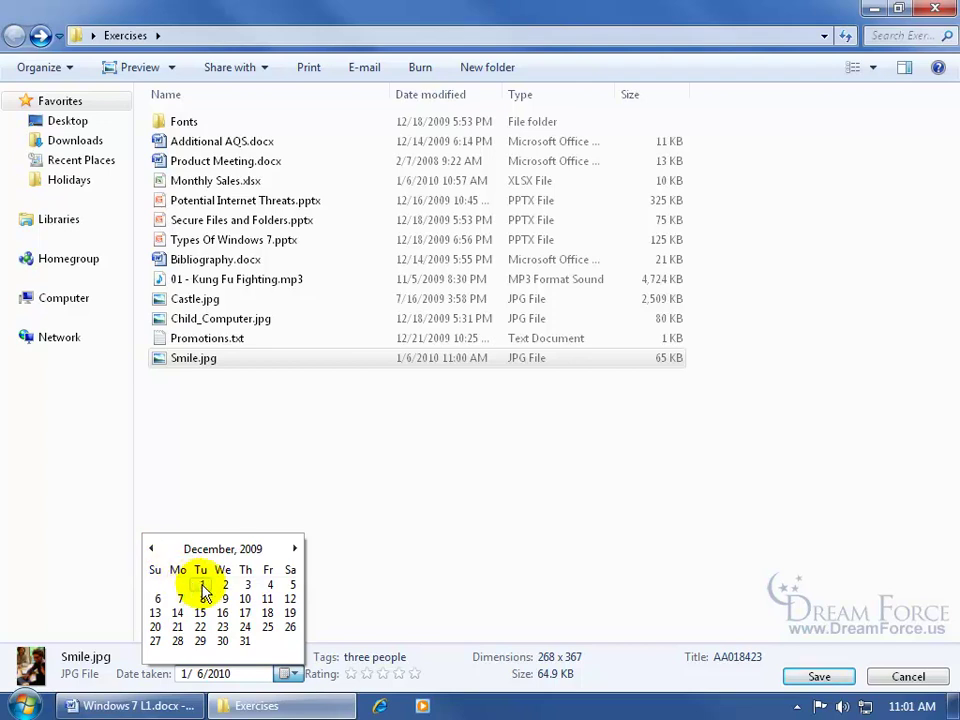
left_click(203, 588)
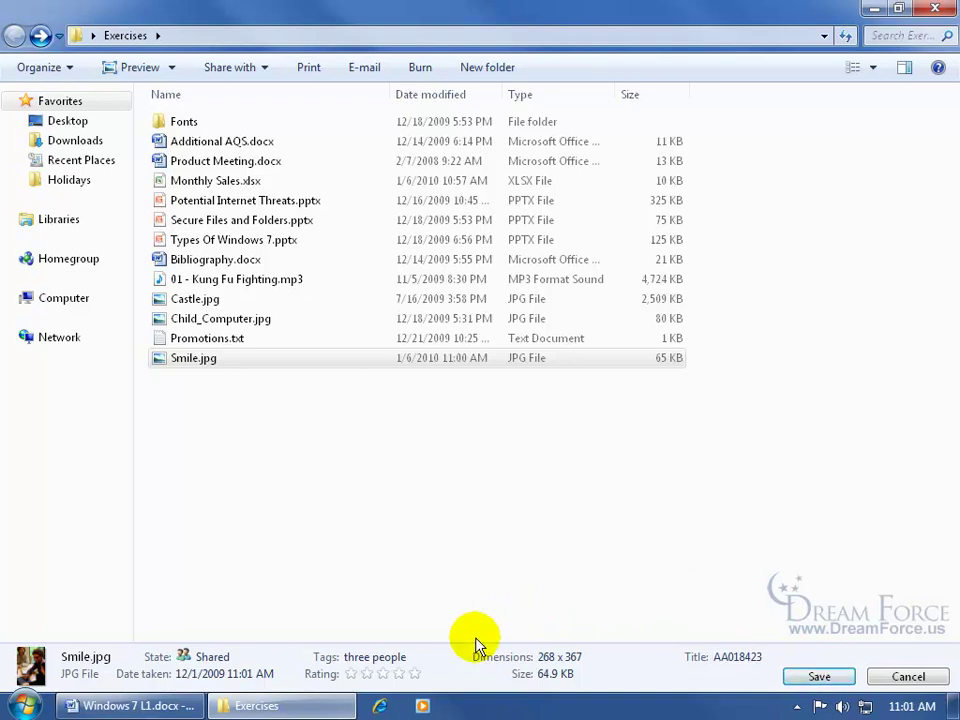
left_click(418, 660)
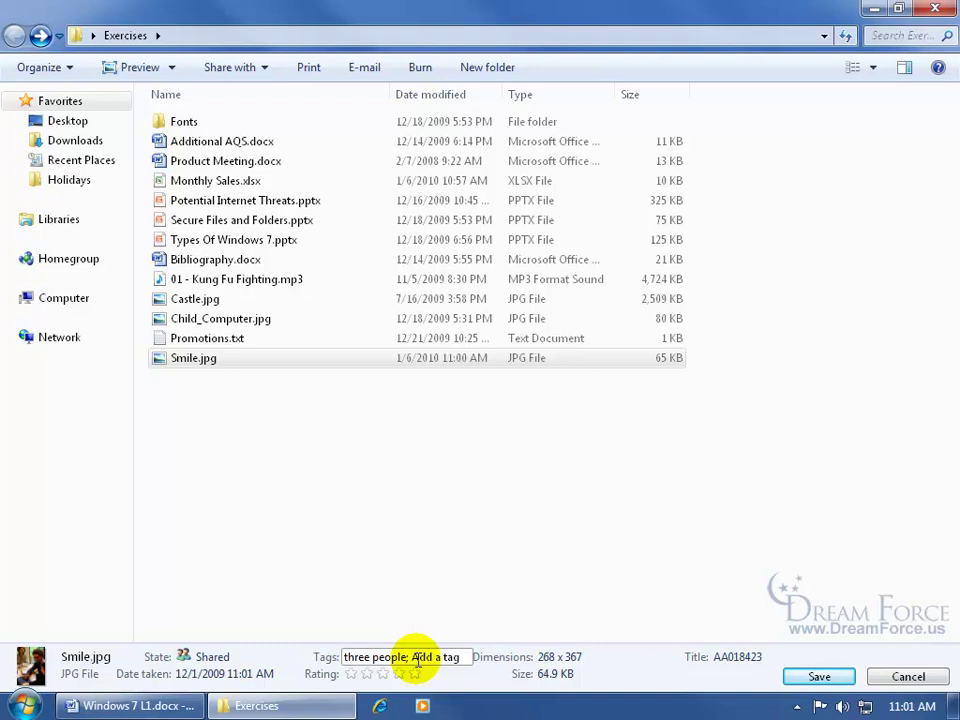
- Type a 'table' tag after 'three people', then pick the dining table suggestion
type("tabl")
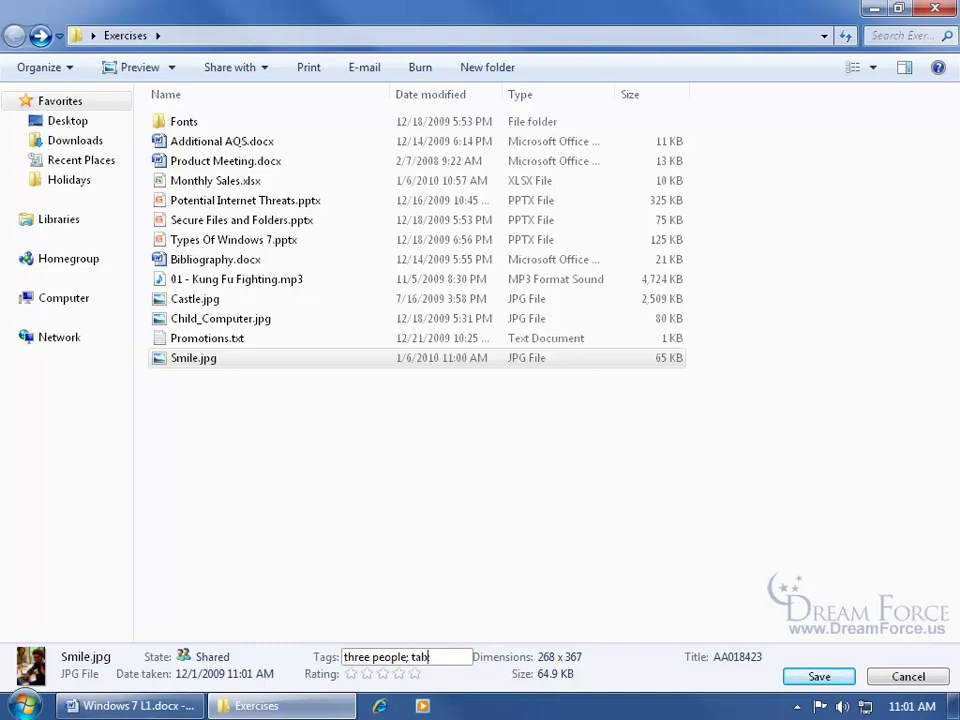
type("e;")
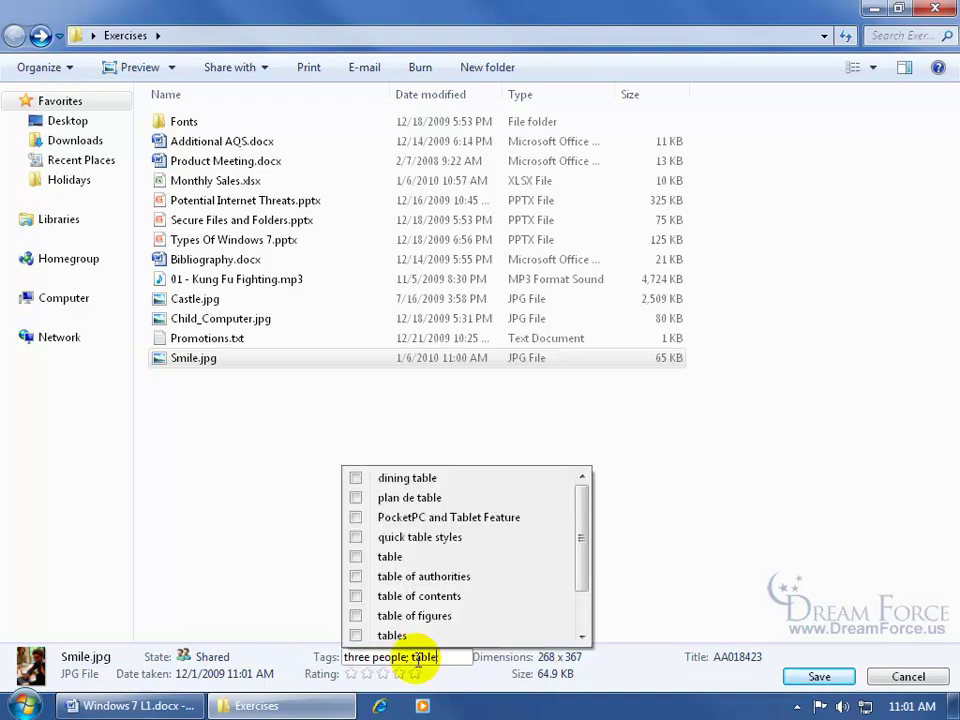
key("BackSpace")
type(";")
type(";")
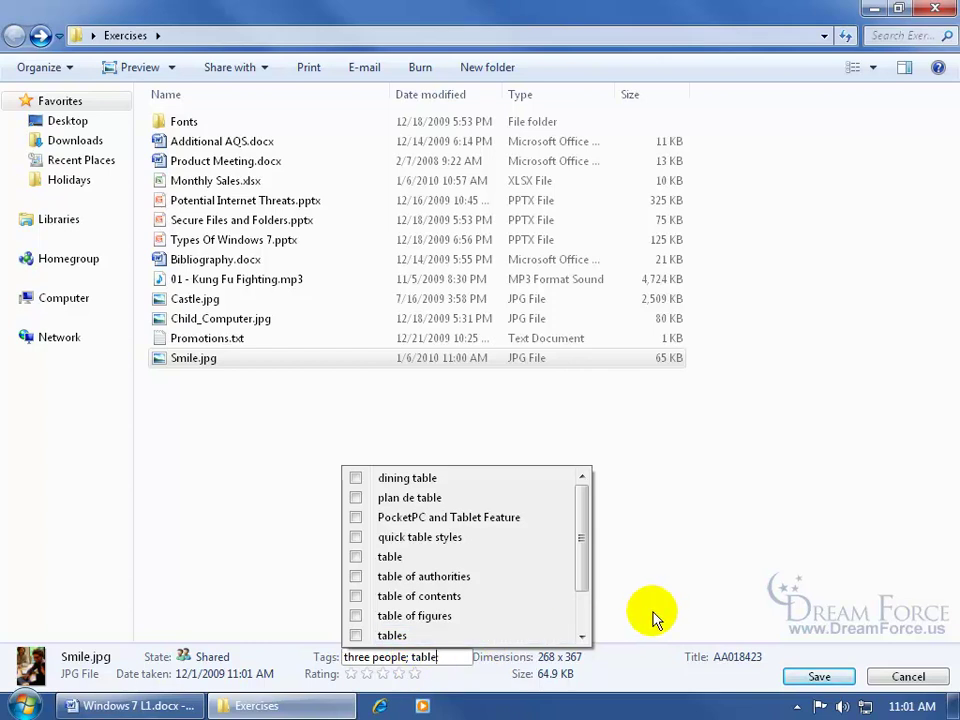
key("BackSpace")
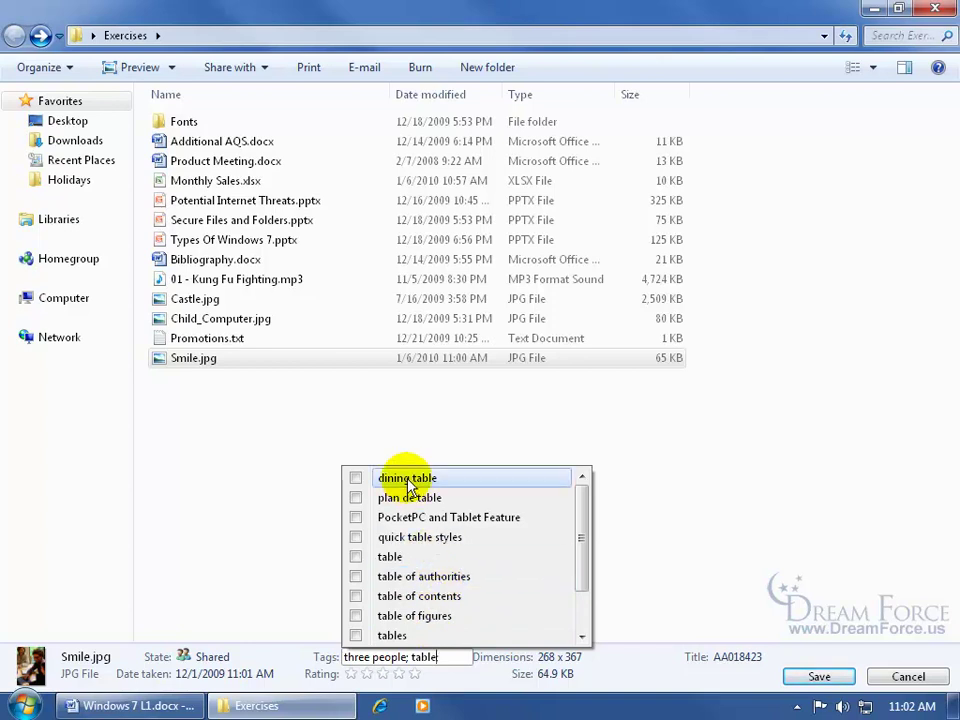
left_click(356, 480)
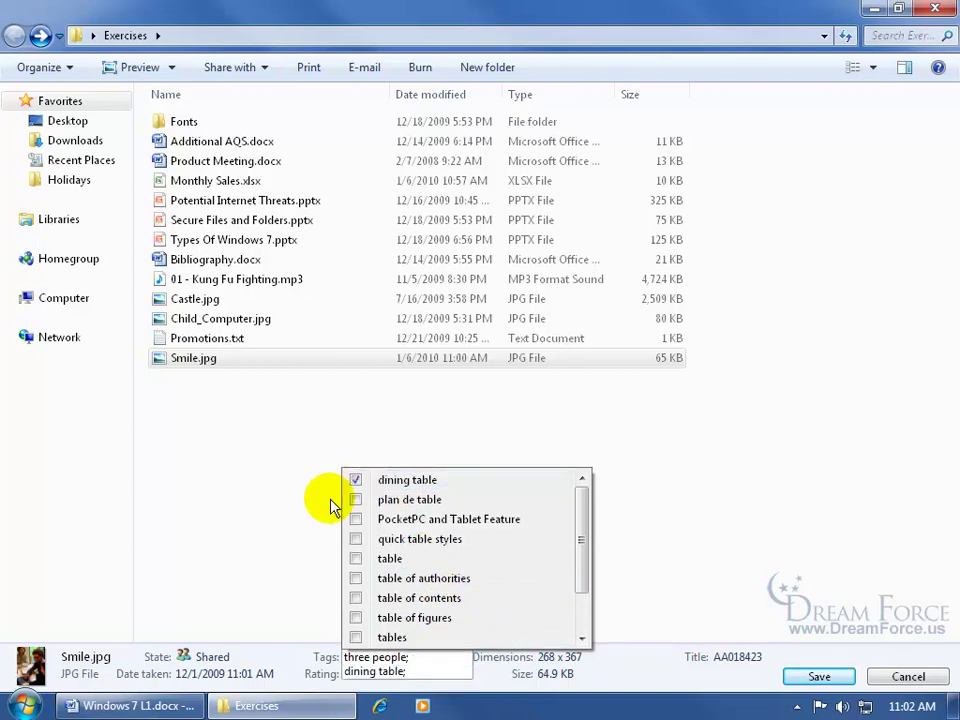
mouse_move(587, 553)
left_mouse_down()
mouse_move(591, 594)
mouse_move(588, 553)
left_mouse_up()
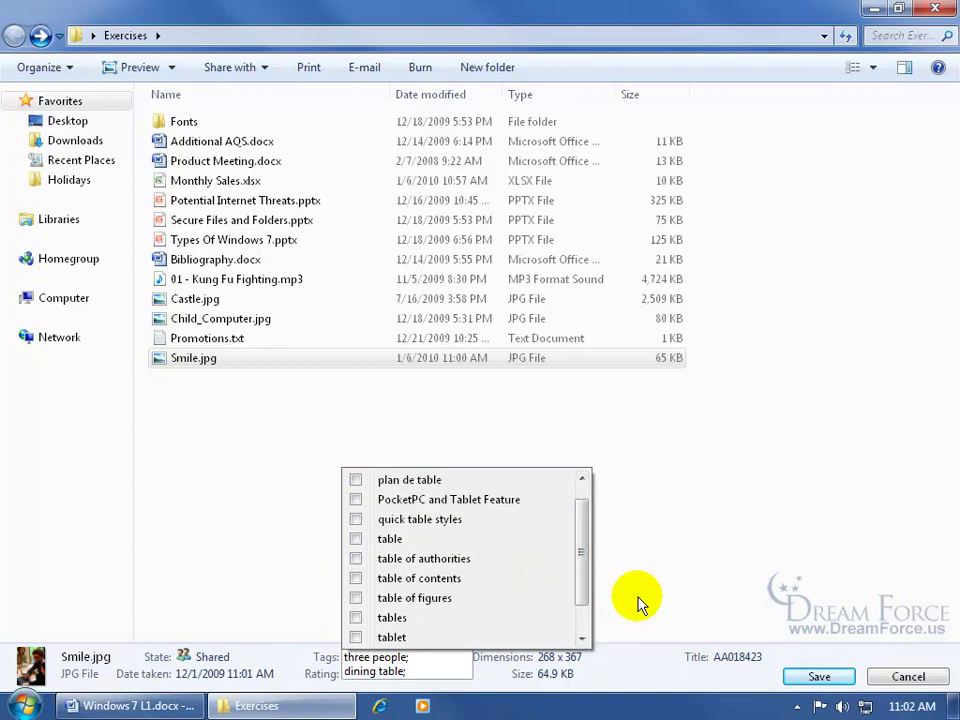
- Remove the dining table tag and retype 'table;' in Smile.jpg's tags
left_click(419, 671)
key("BackSpace")
key("BackSpace")
key("BackSpace")
key("BackSpace")
key("BackSpace")
key("BackSpace")
key("BackSpace")
key("BackSpace")
key("BackSpace")
key("BackSpace")
key("BackSpace")
key("BackSpace")
key("BackSpace")
key("BackSpace")
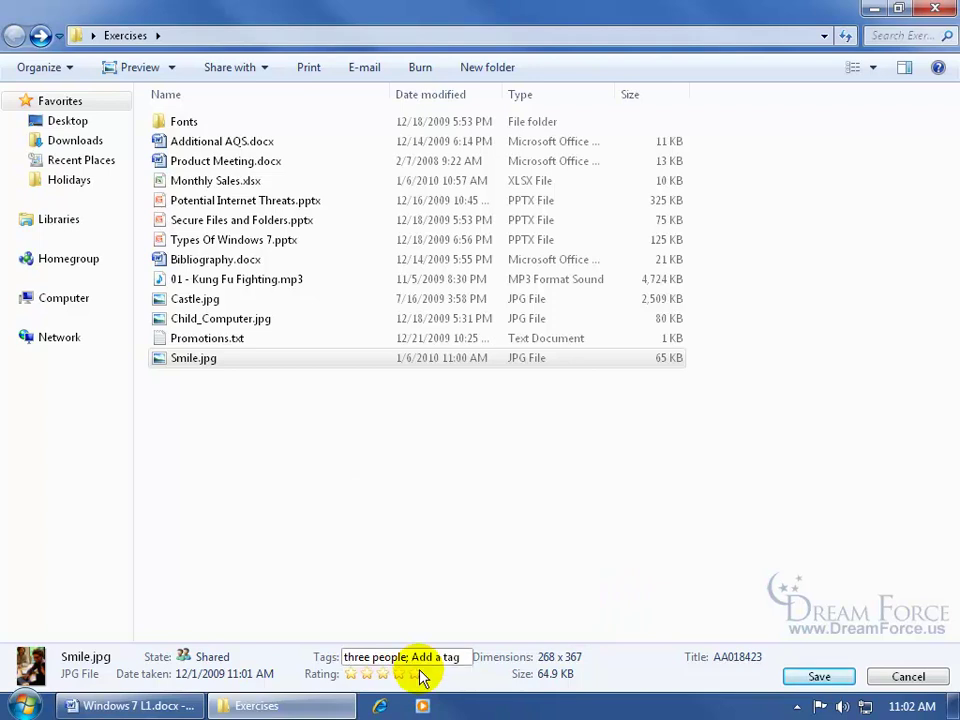
type("tab")
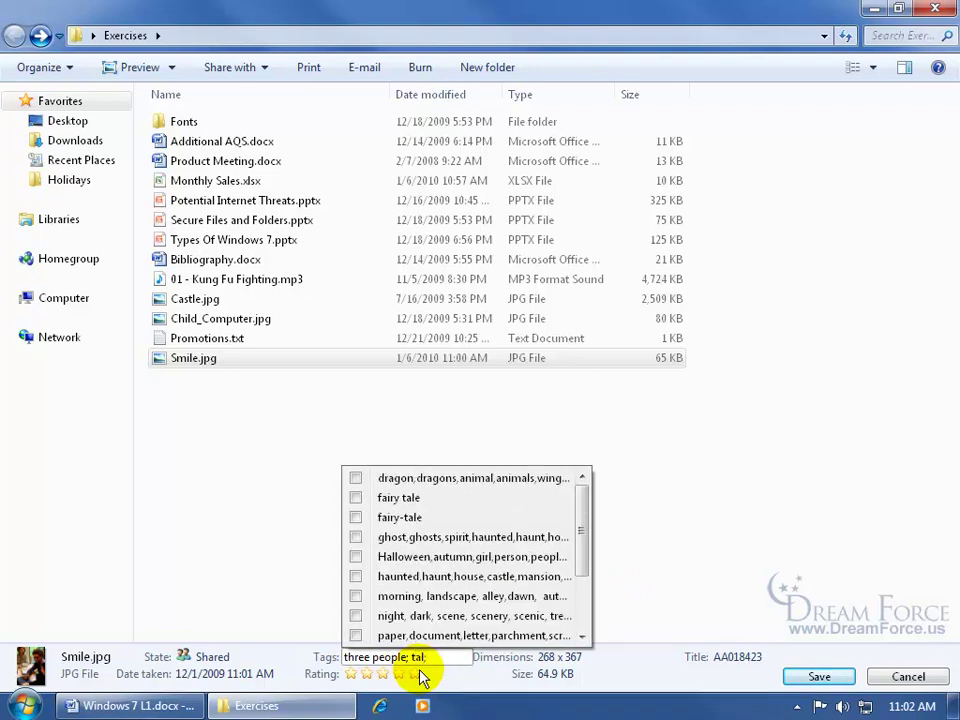
type("le;")
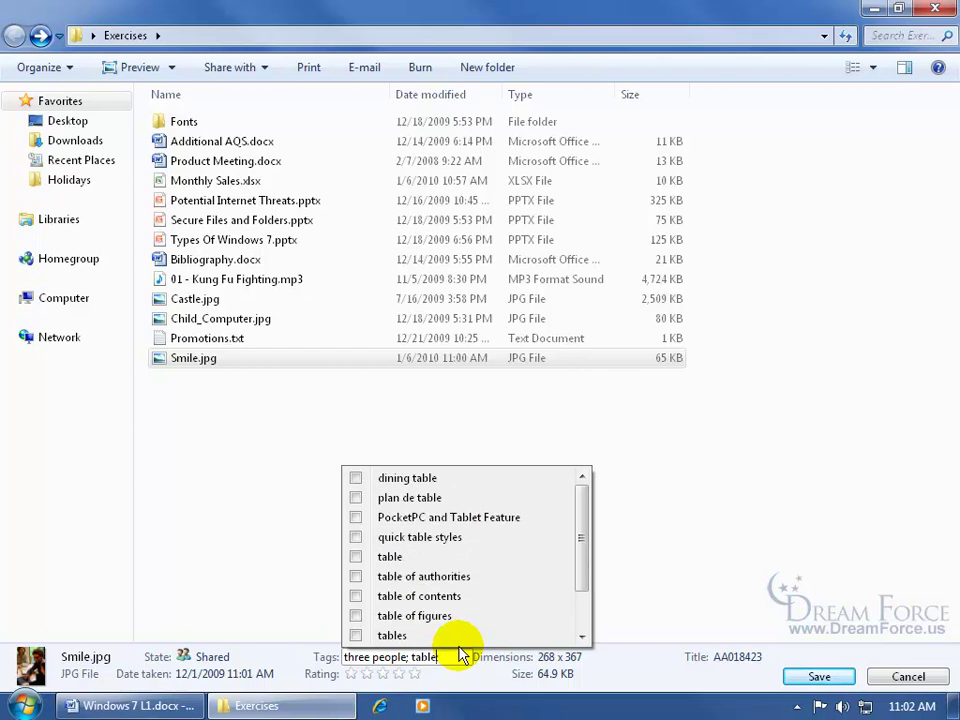
- Select Smile.jpg again and pick December 1, 2009 as its date taken
left_click(636, 574)
left_click(636, 574)
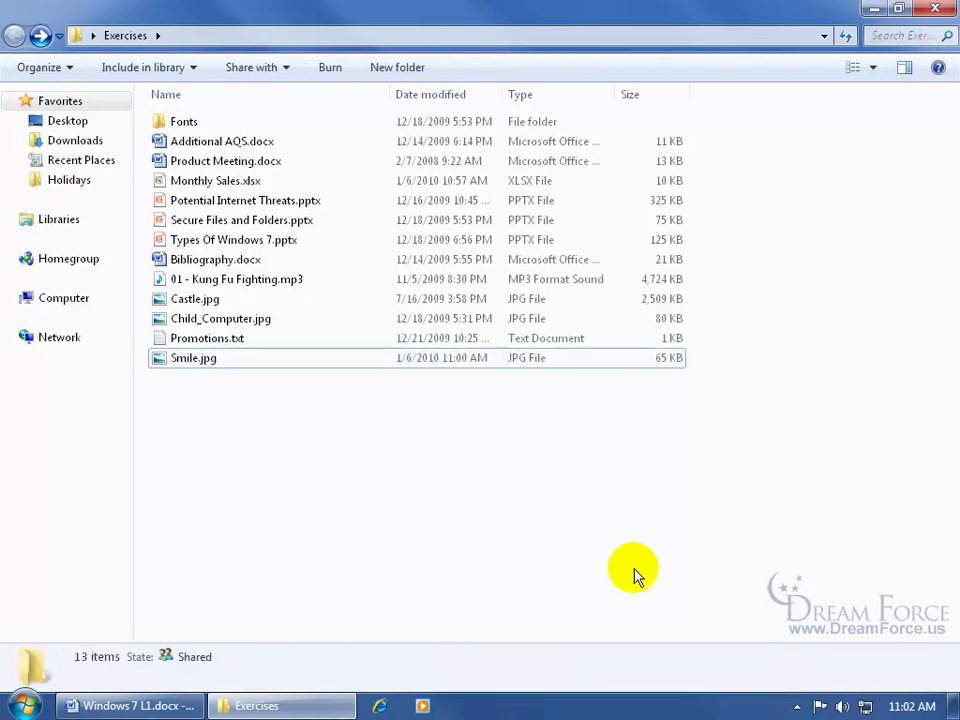
left_click(200, 366)
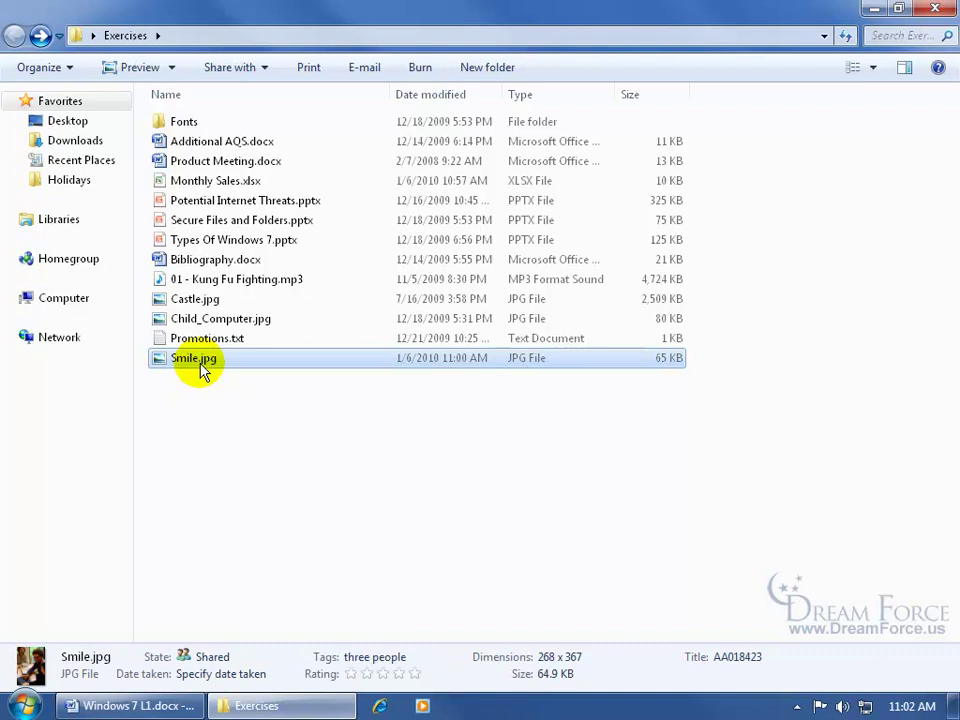
left_click(246, 674)
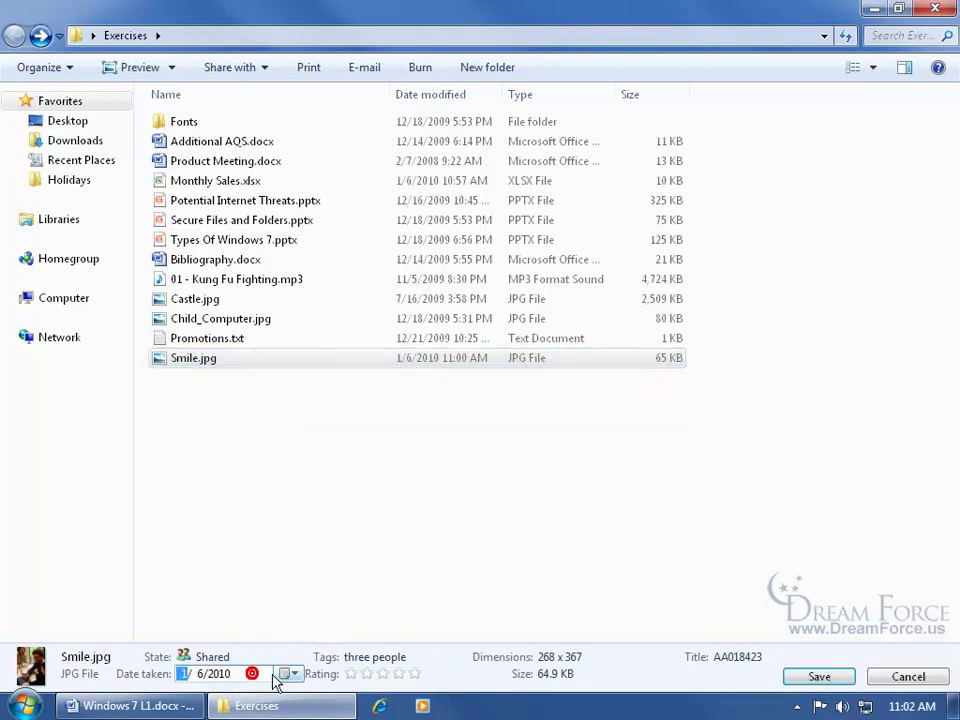
left_click(287, 674)
left_click(152, 548)
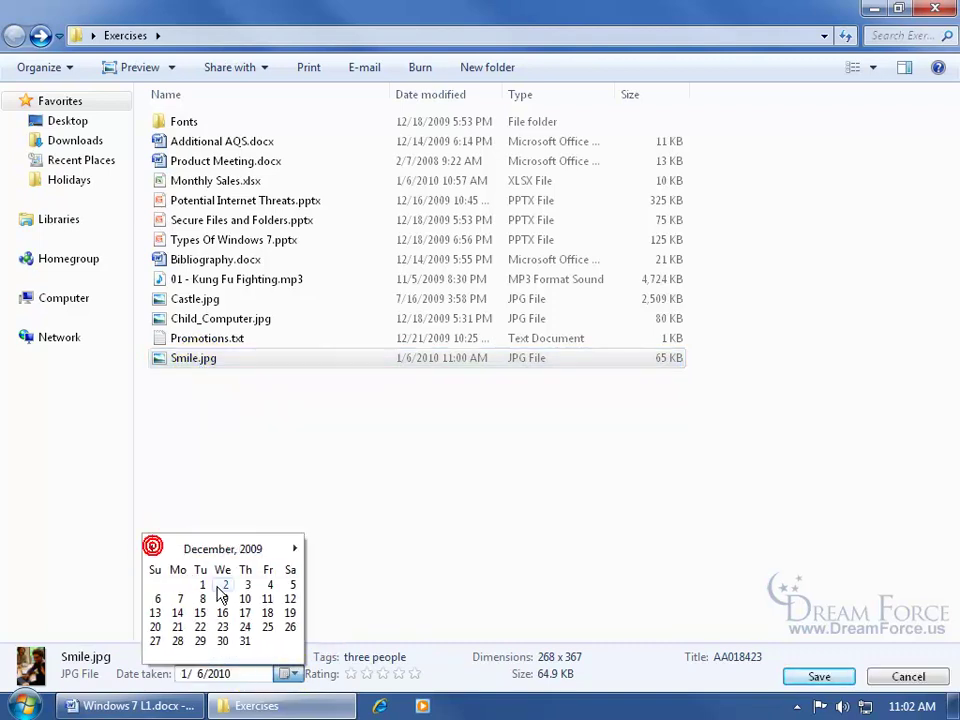
left_click(202, 584)
- Add 'table' as a second tag after 'three people'
left_click(378, 657)
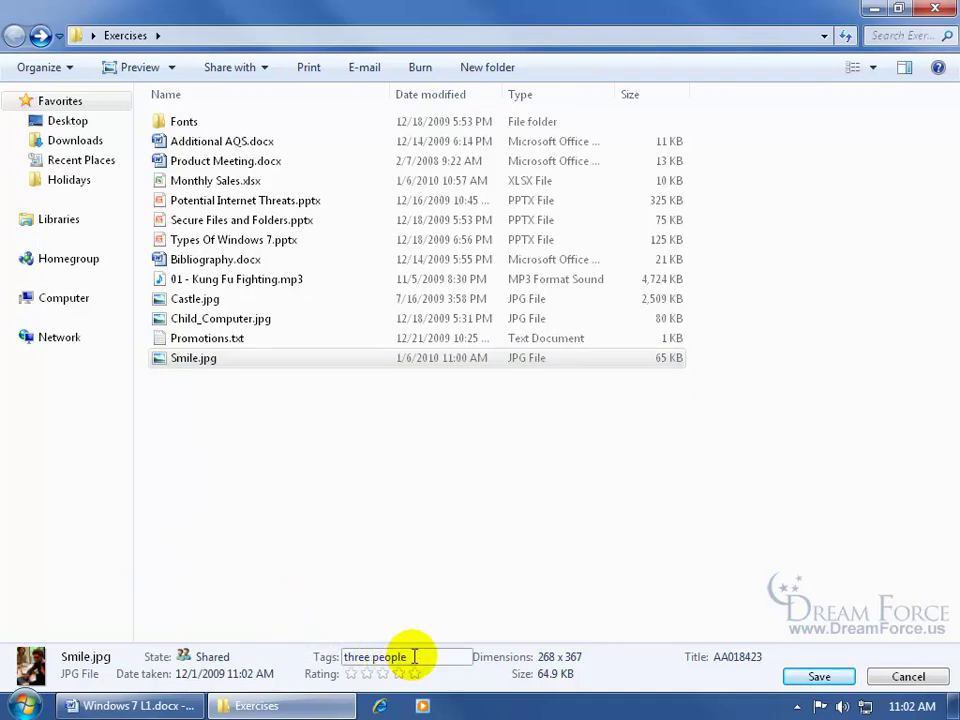
left_click(407, 657)
type("table;")
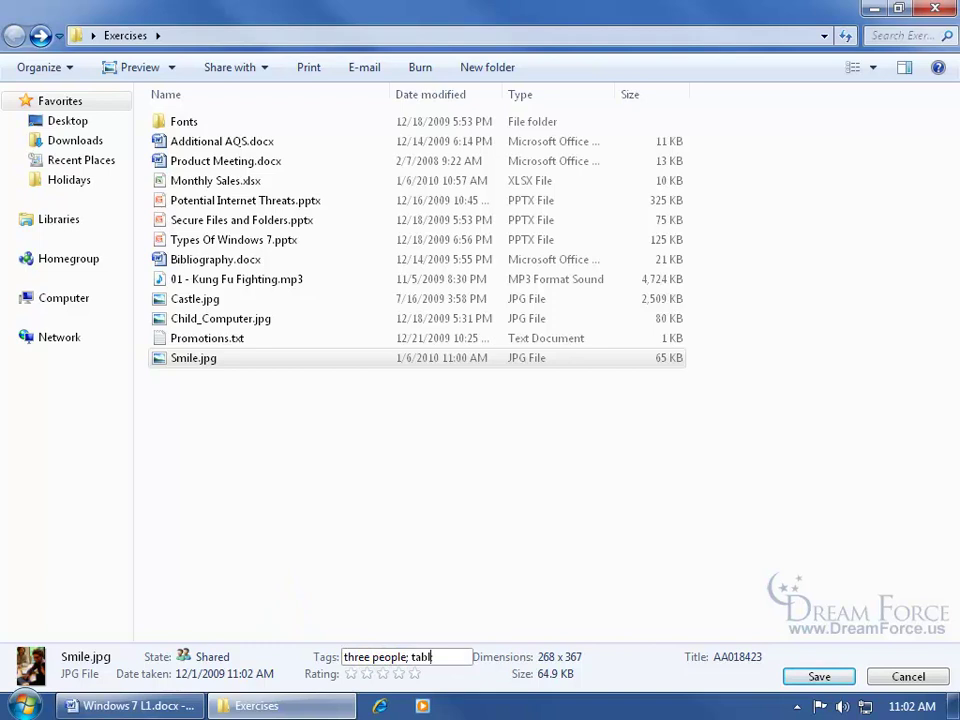
left_click(466, 680)
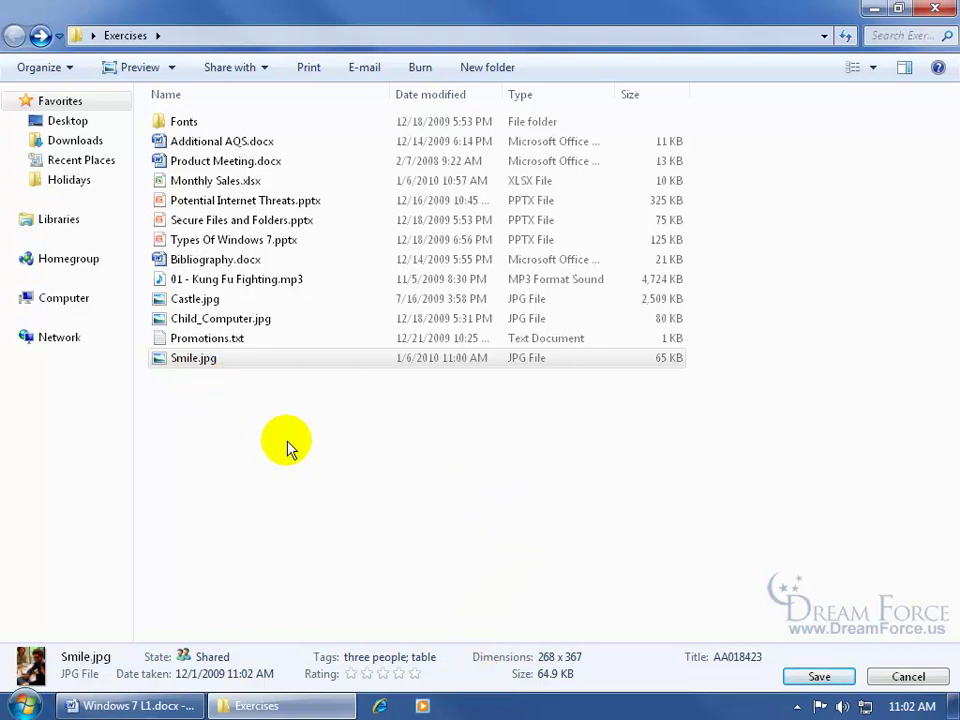
- Title Smile.jpg 'Marketing Dept Meeting' and save the new date, tags and title
left_click(721, 656)
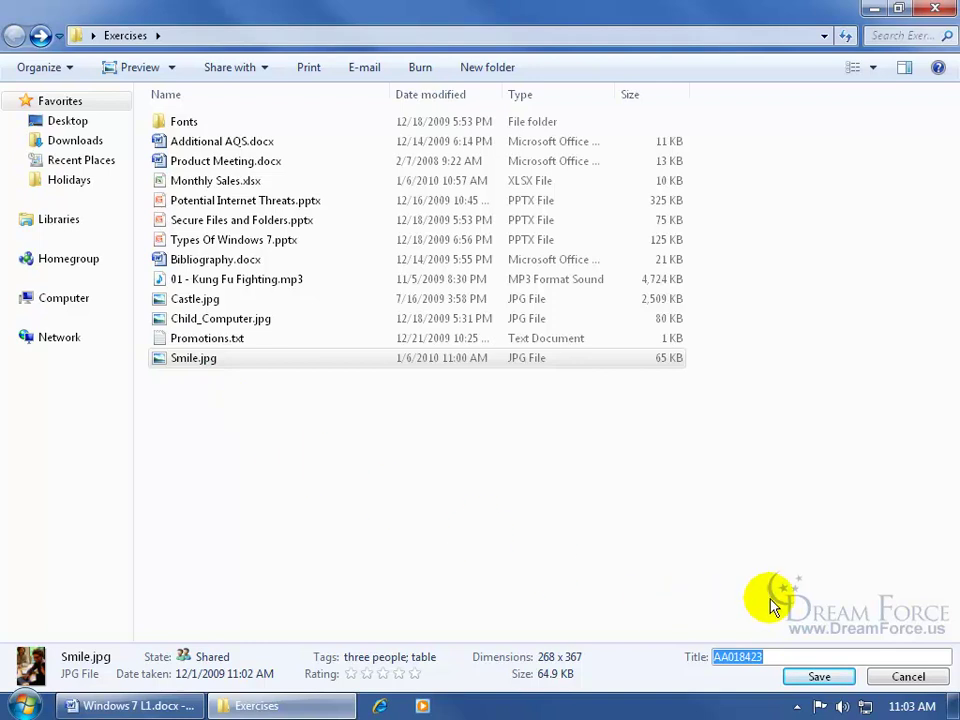
type("Marketing")
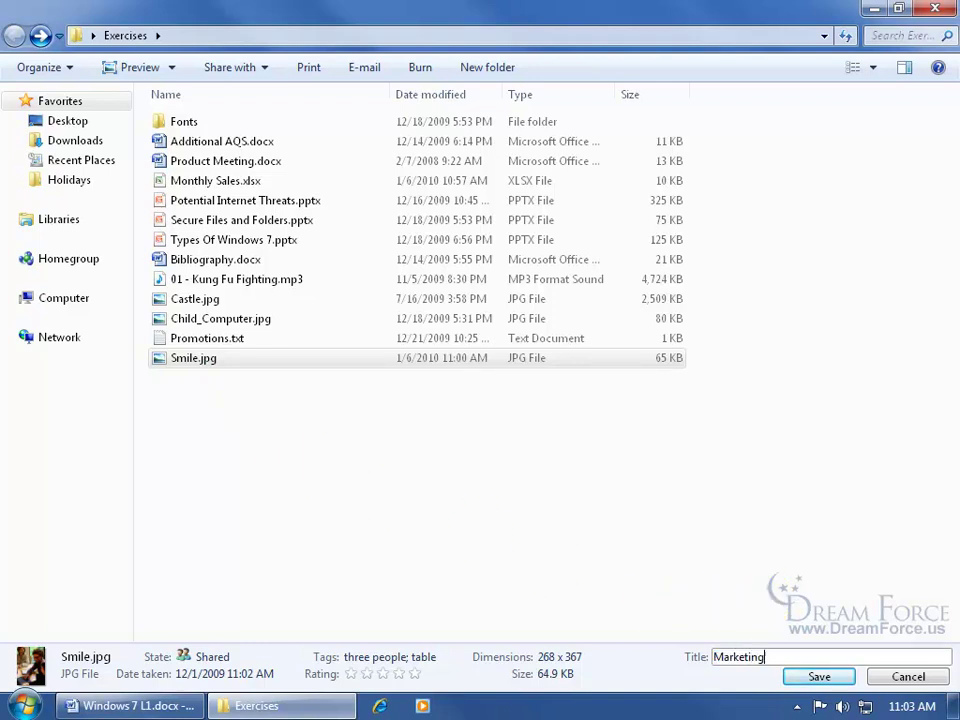
type(" Dept Meeting")
left_click(815, 679)
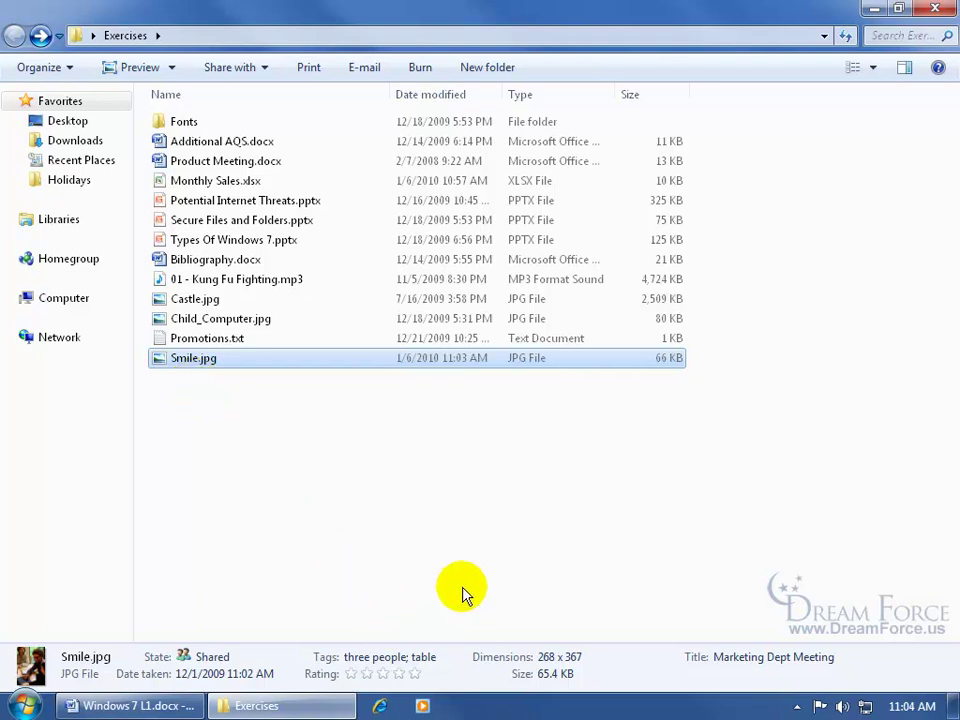
- Give Smile.jpg a four-star rating in the Details pane and save it
left_click(203, 262)
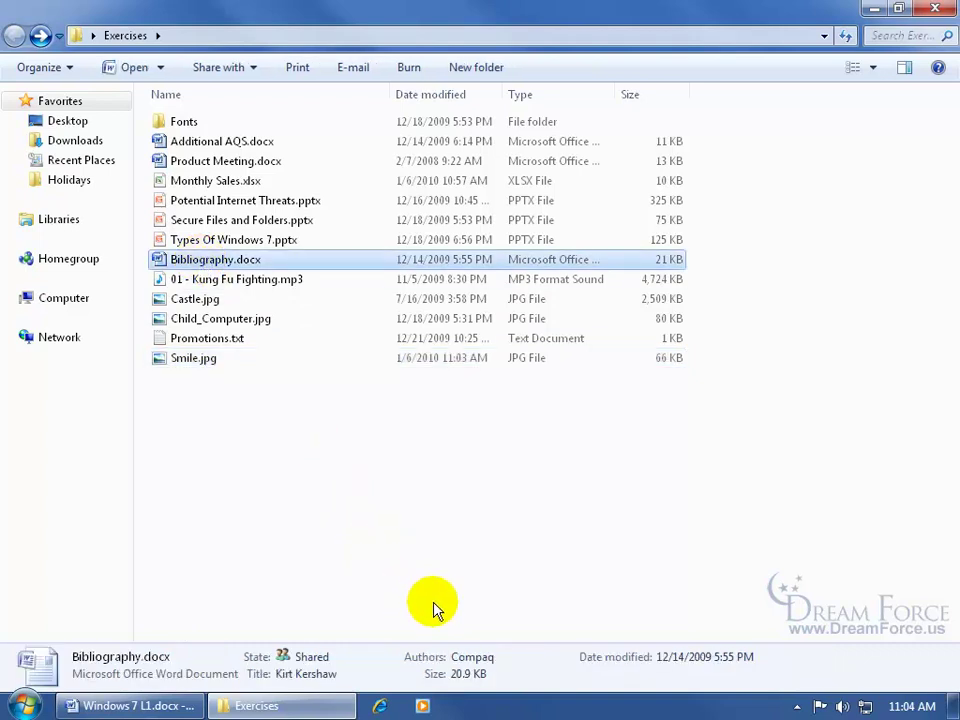
left_click(203, 359)
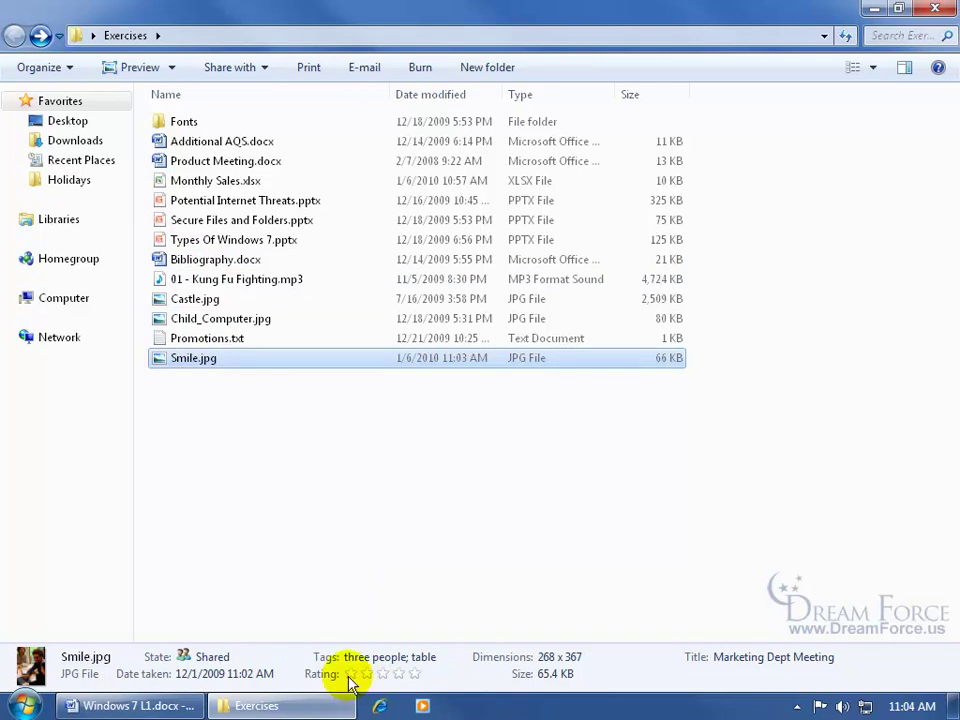
left_click(398, 675)
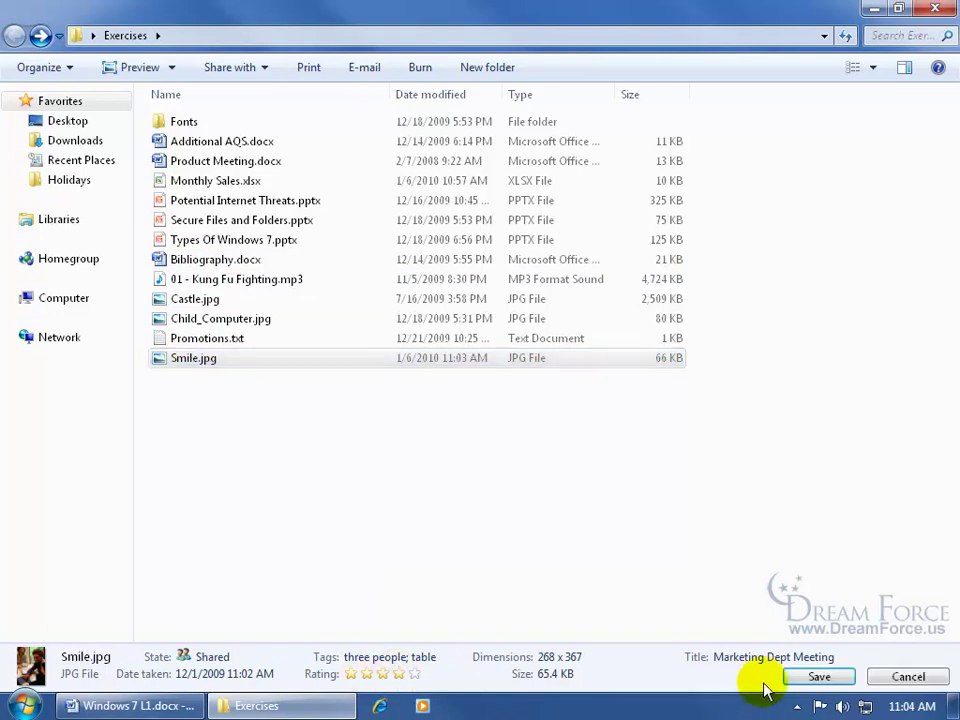
left_click(812, 677)
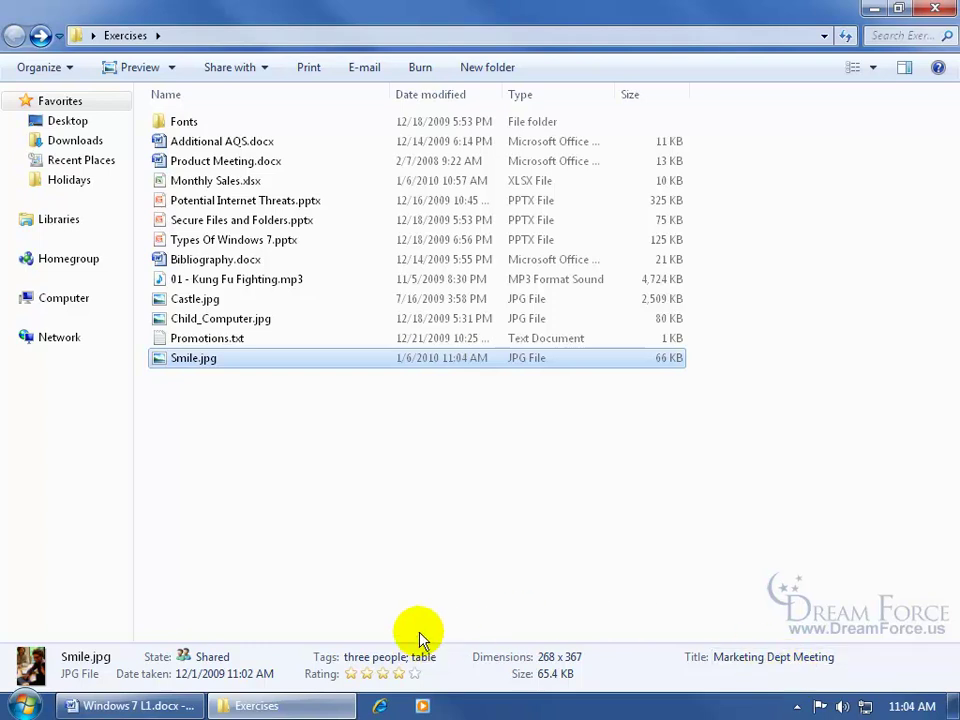
left_click(222, 259)
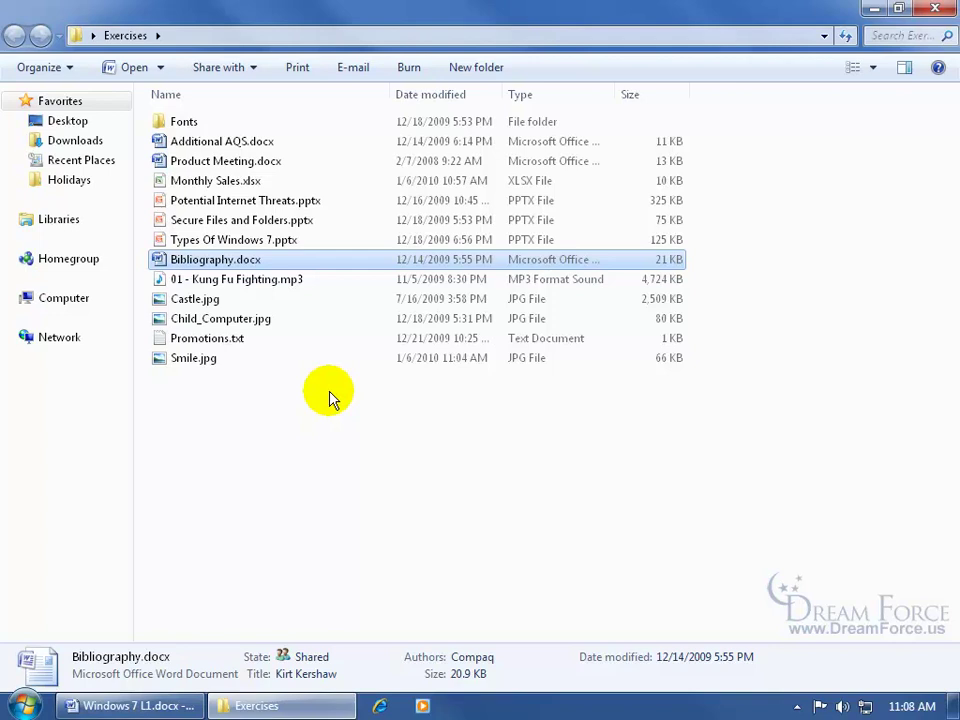
right_click(231, 262)
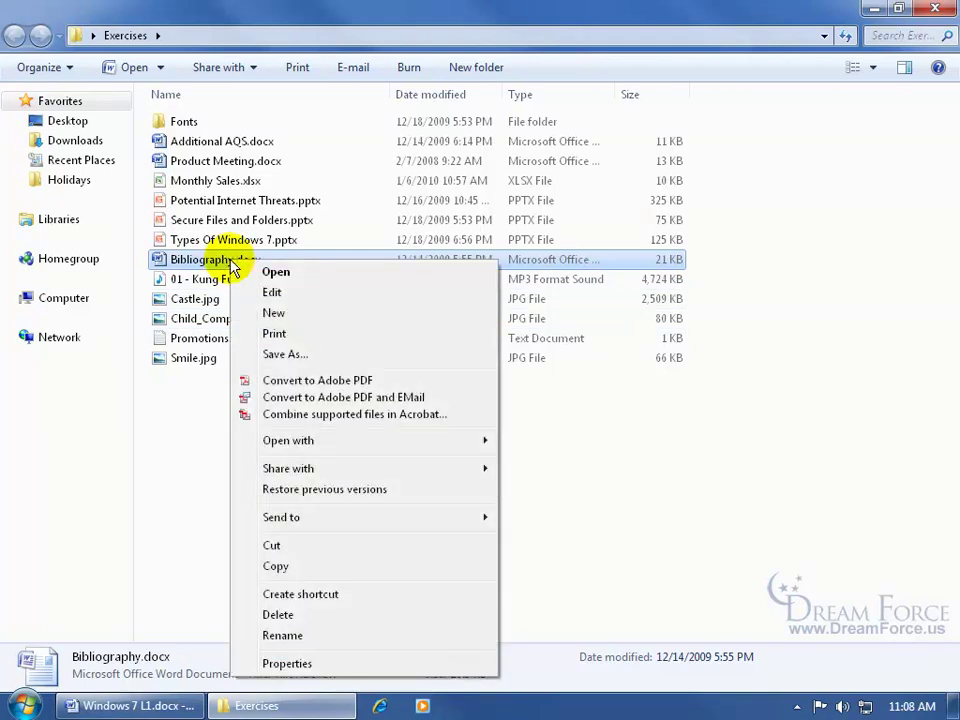
left_click(324, 663)
left_click(358, 252)
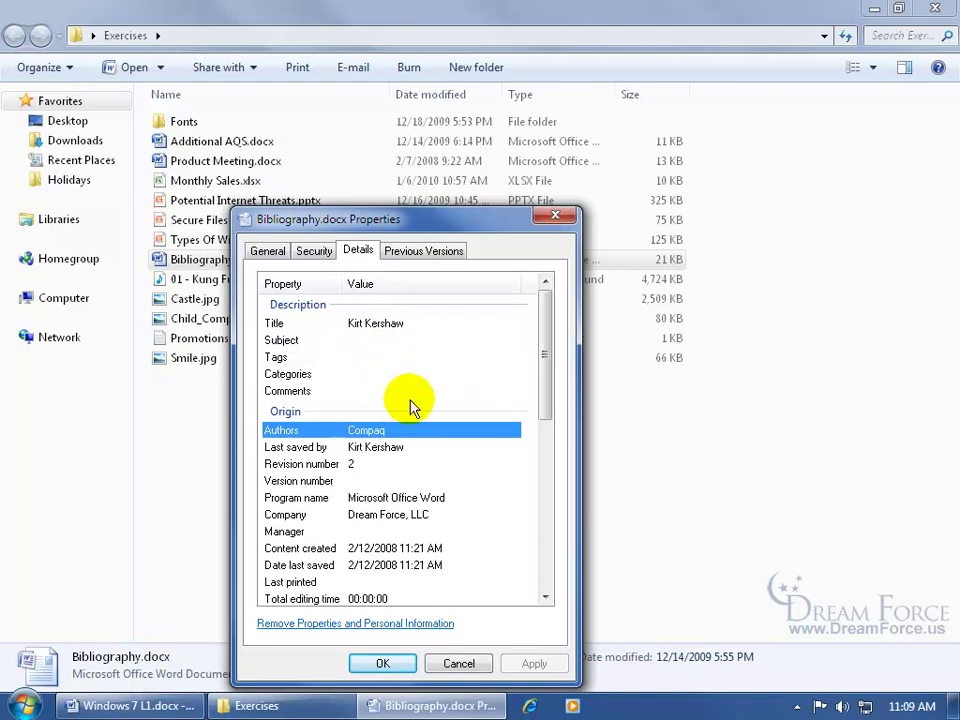
- Close Bibliography.docx's properties and review Castle.jpg's Details tab in its Properties dialog
left_click(555, 215)
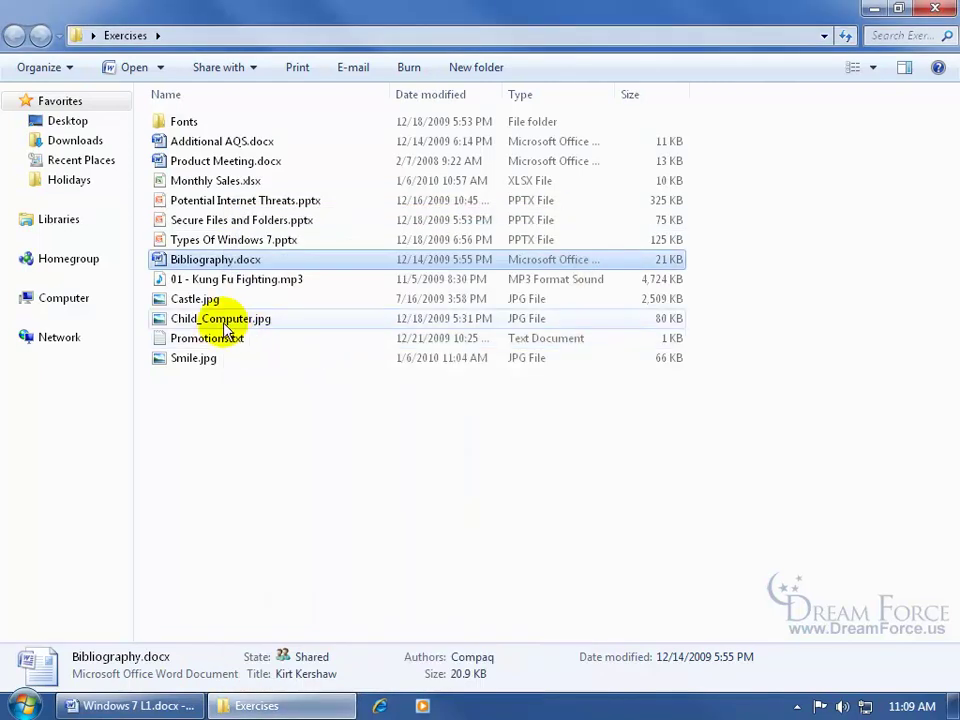
right_click(200, 305)
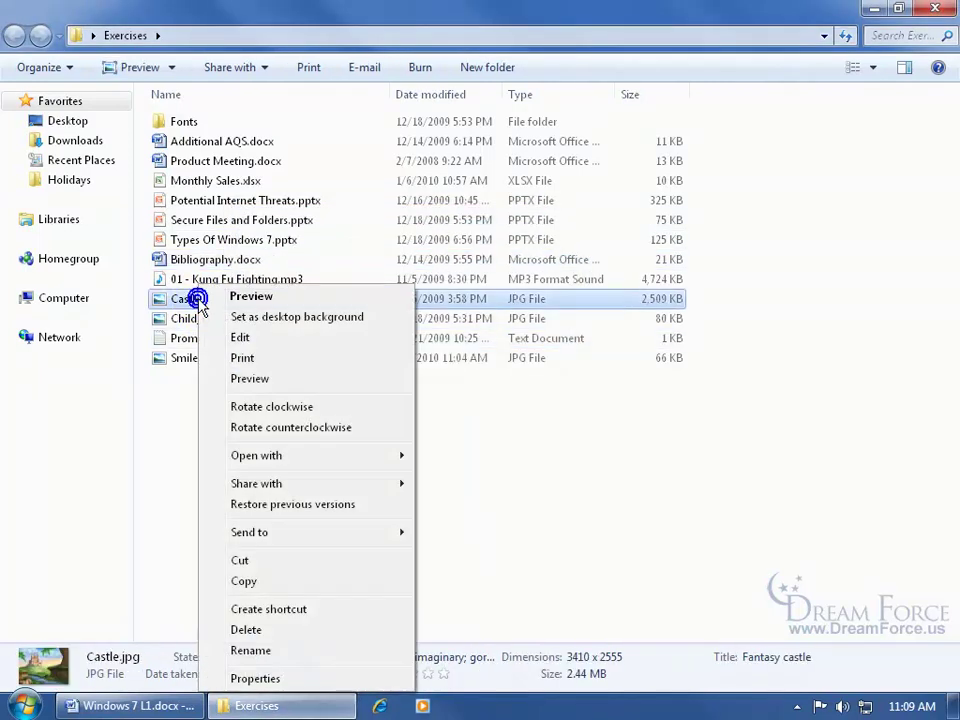
left_click(300, 678)
left_click(330, 251)
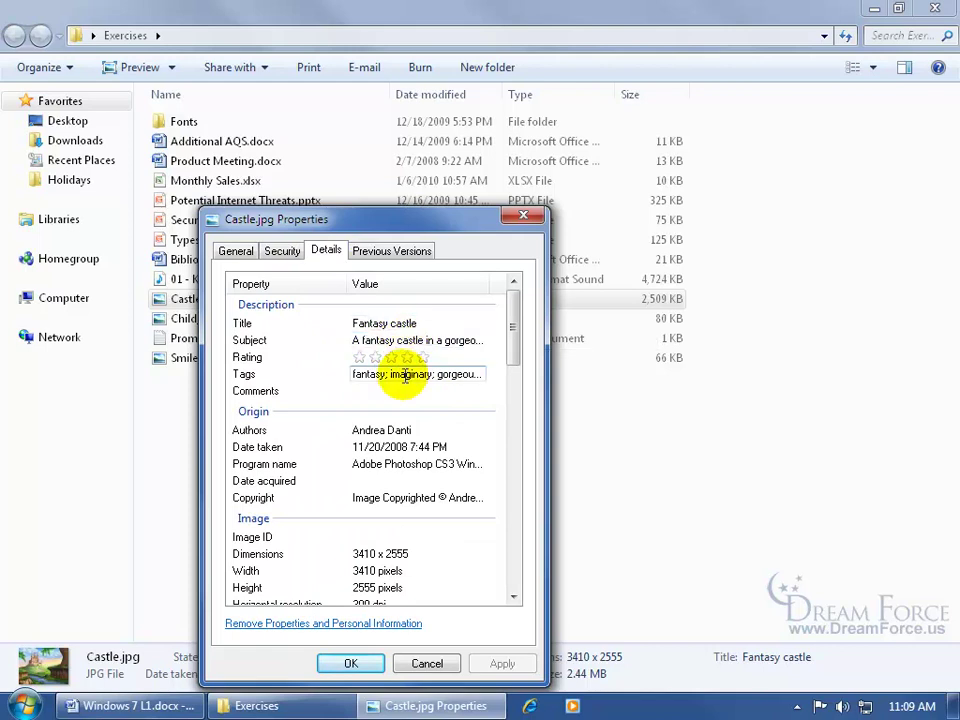
left_click(523, 215)
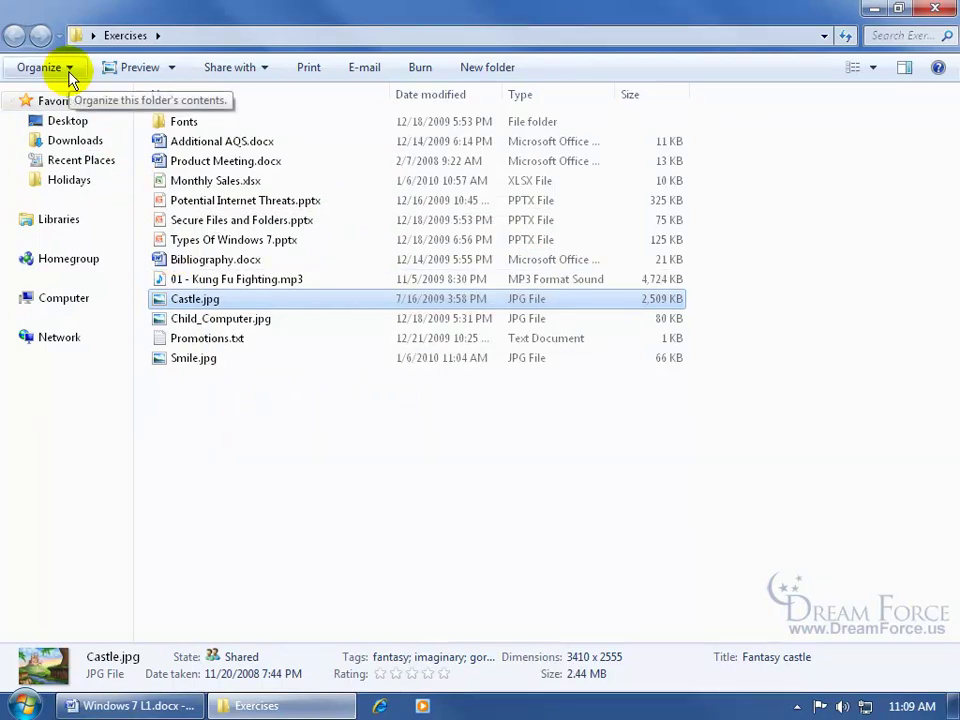
right_click(210, 301)
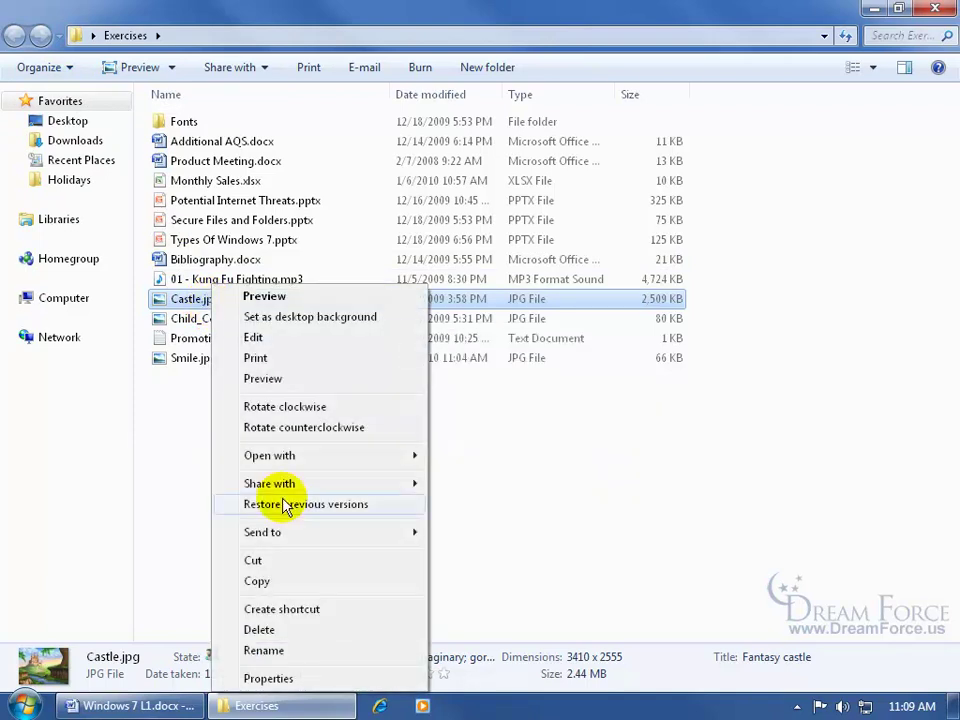